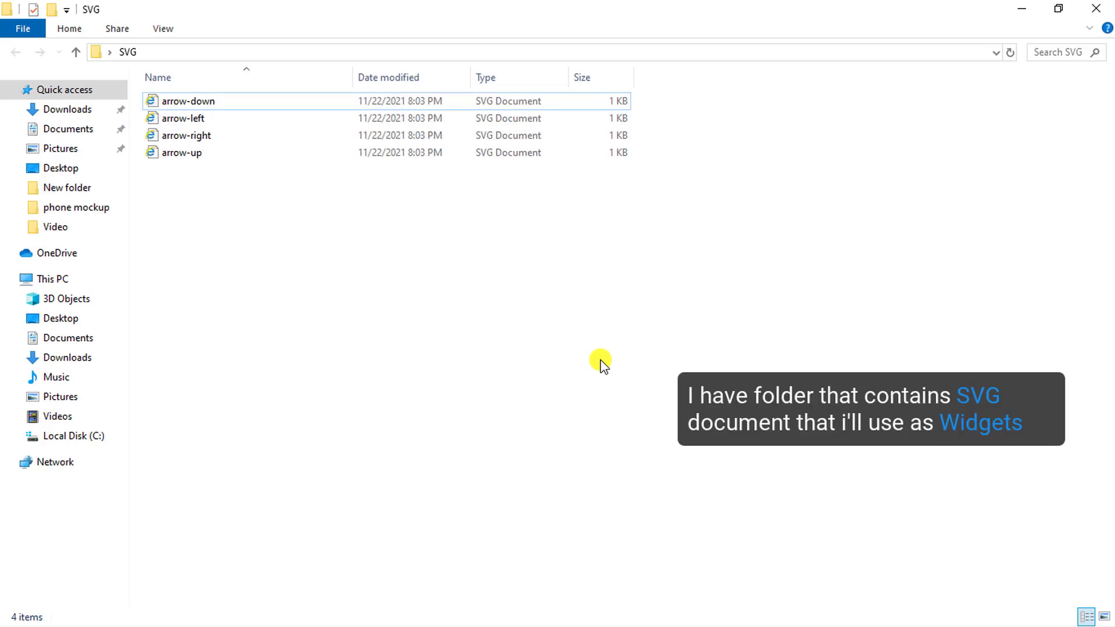
Step: Switch from the SVG folder to Axure RP and create a new widget library
drag(548, 314, 518, 90)
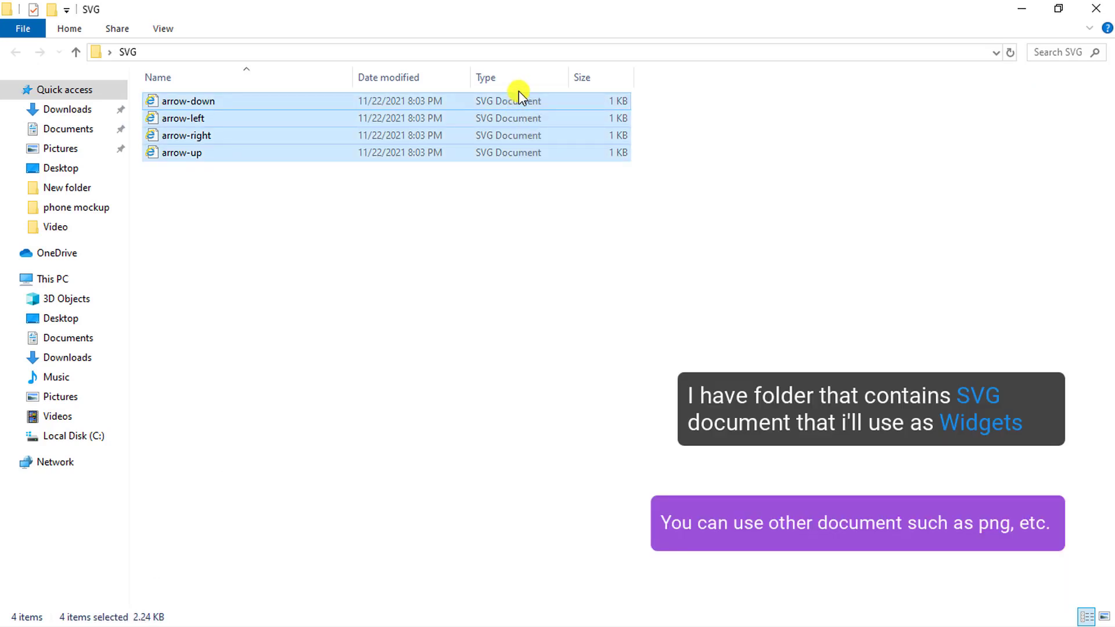
key(alt+Tab)
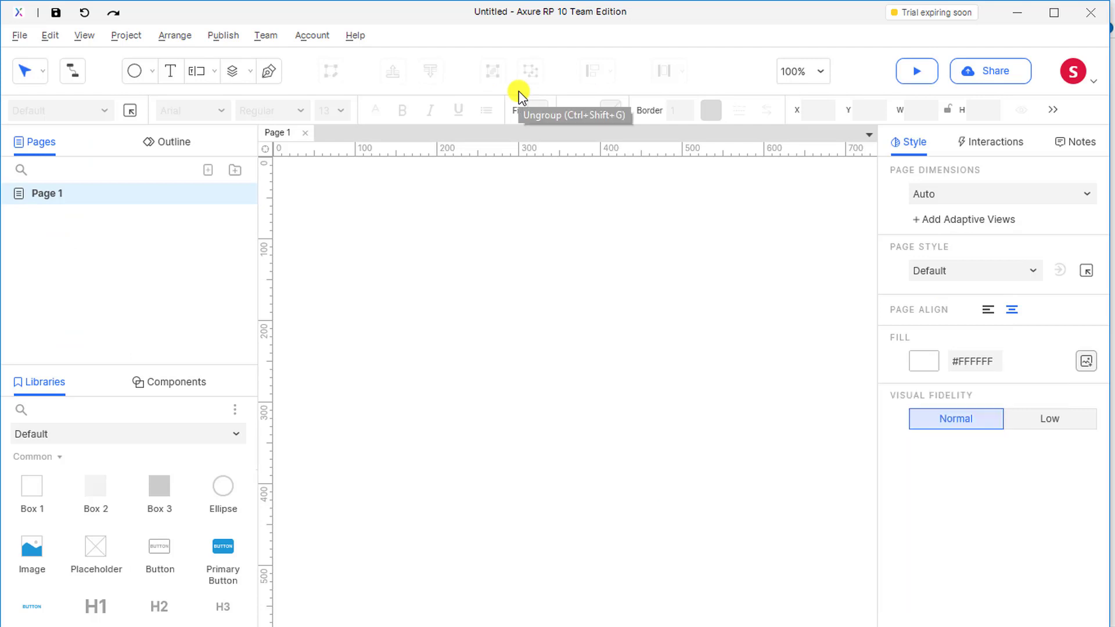
click(25, 38)
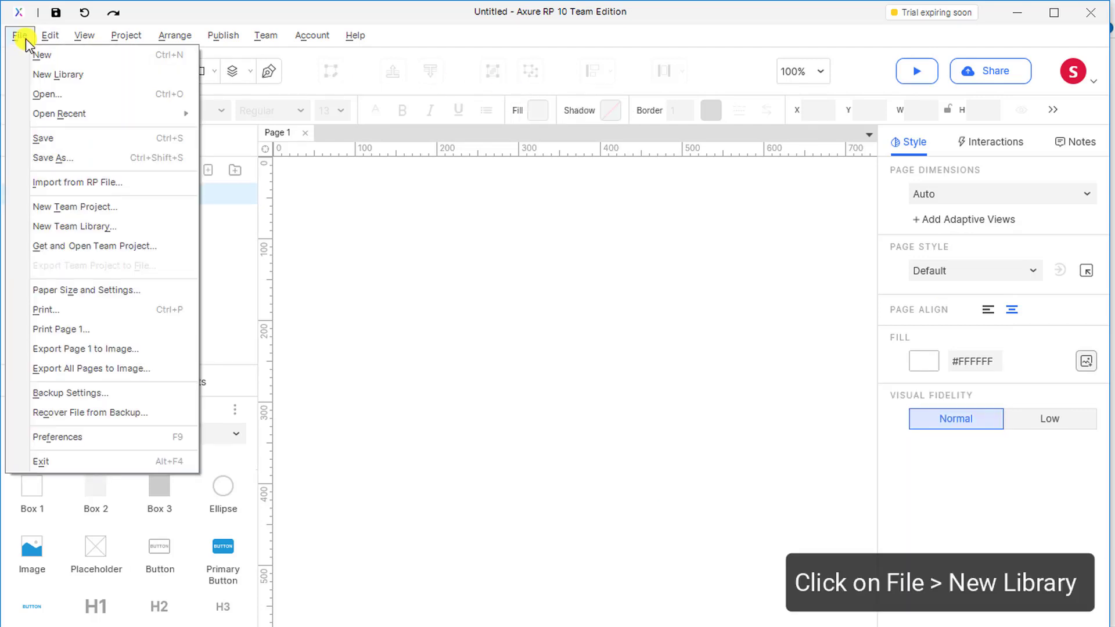
click(33, 74)
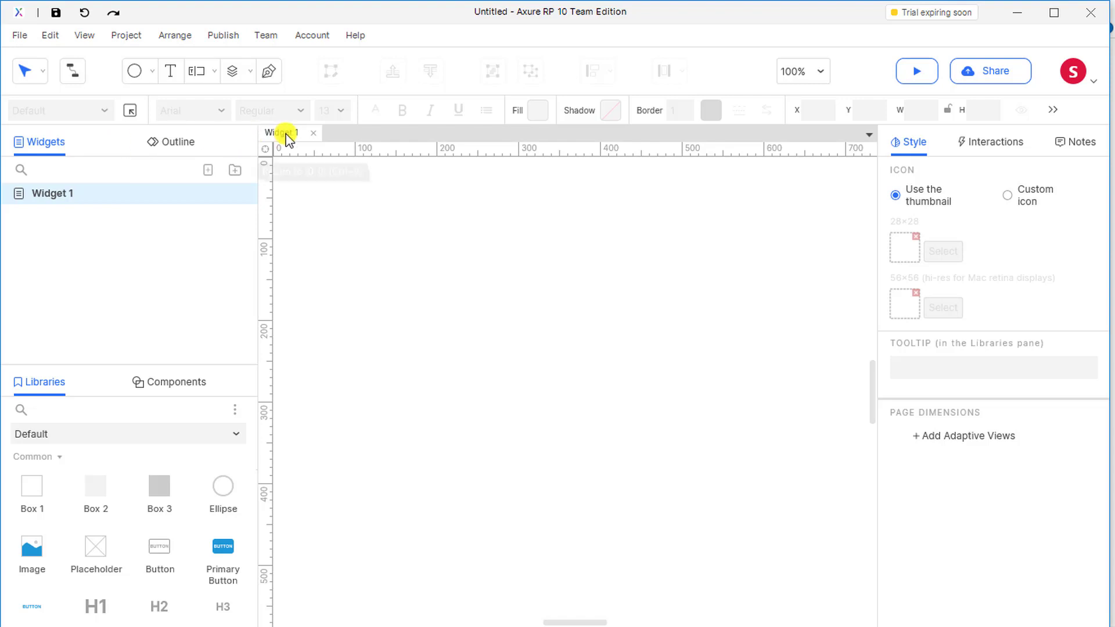
Step: Bring arrow-down from the SVG folder in File Explorer onto the Widget 1 canvas in Axure RP, at about X 188, Y 53
key(alt+Tab)
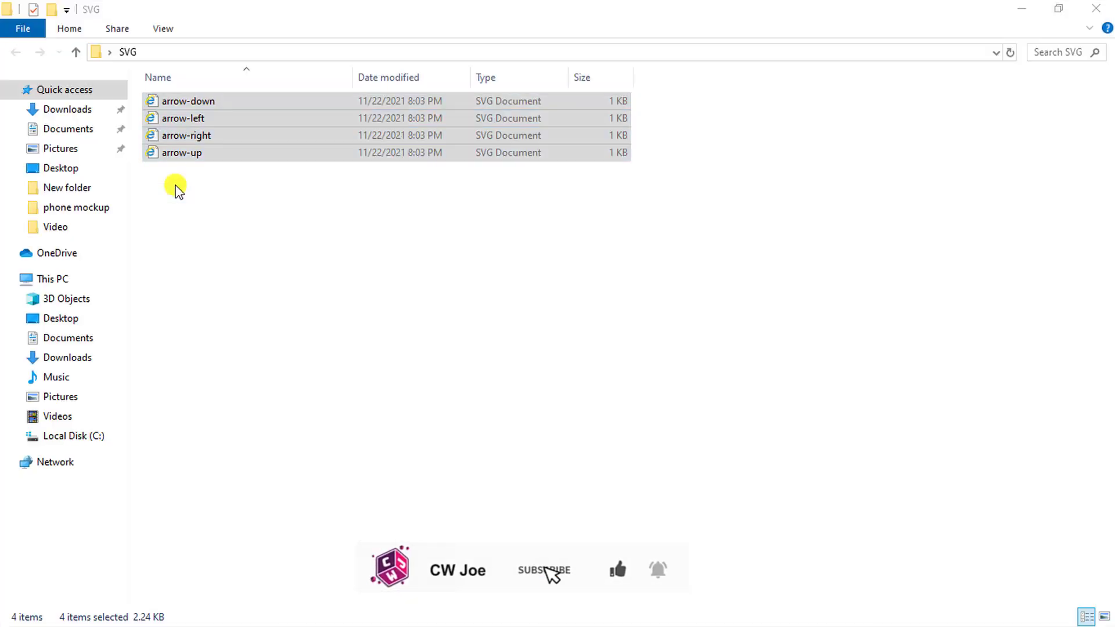
click(176, 189)
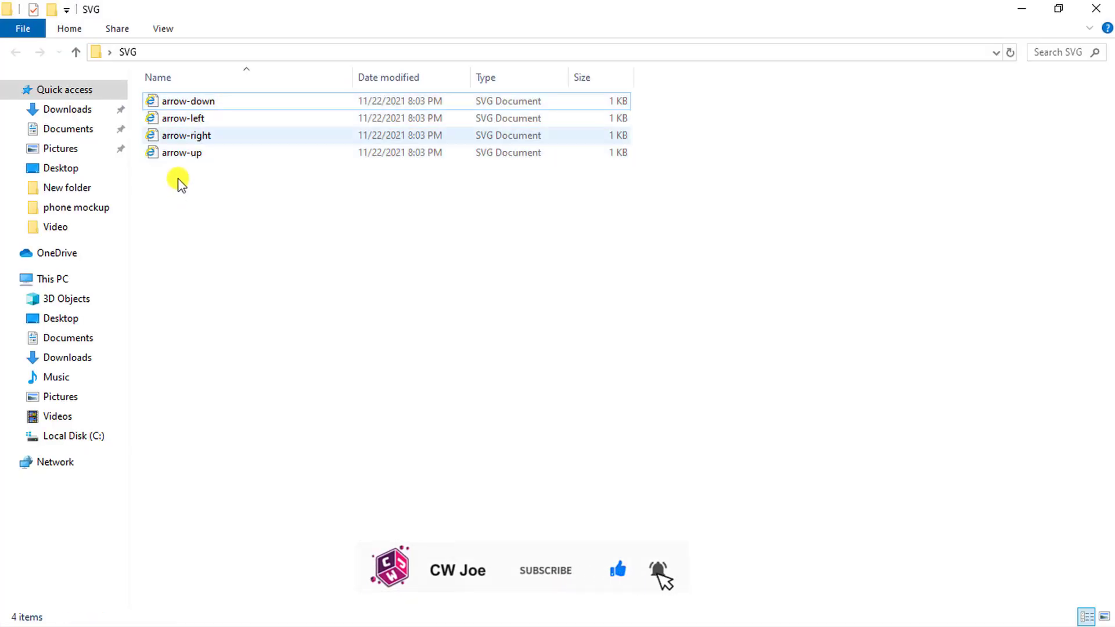
click(209, 109)
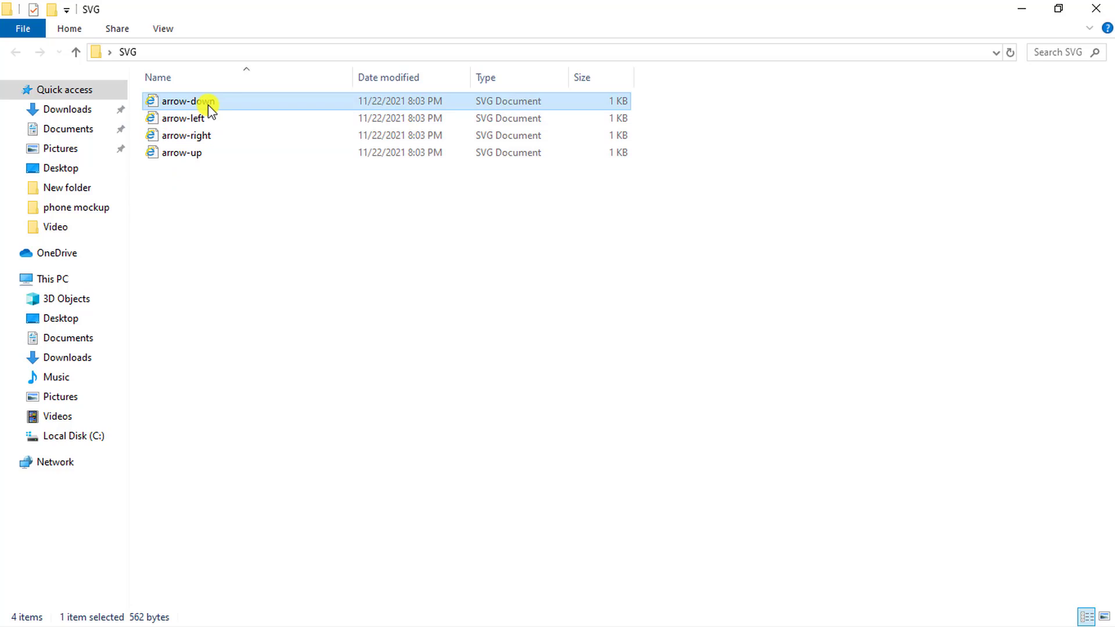
drag(211, 104, 322, 623)
key(alt+Tab)
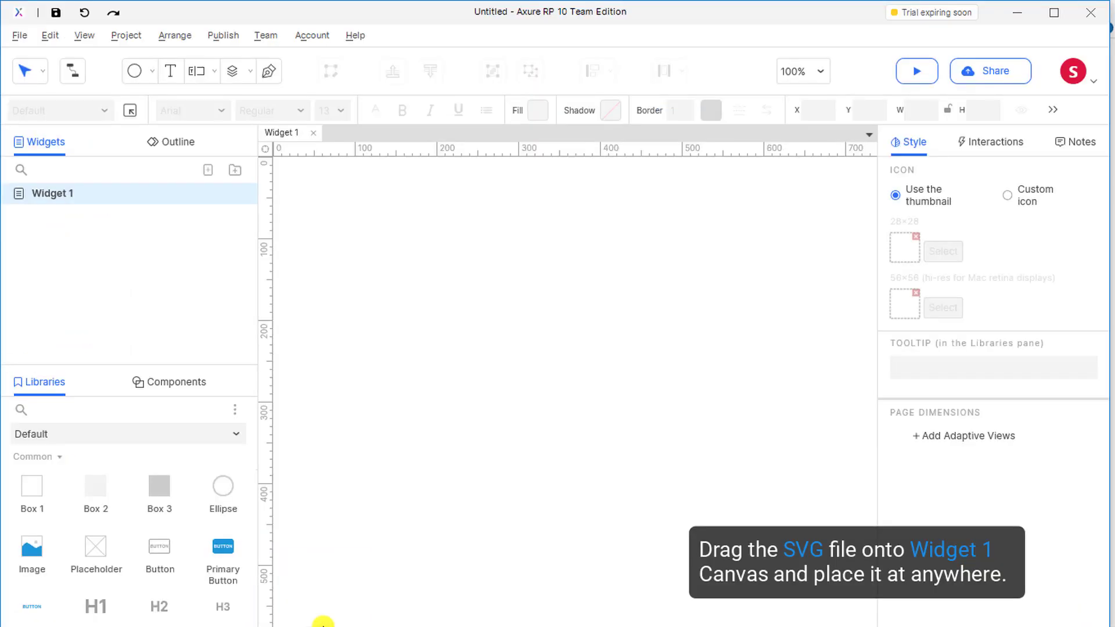
drag(396, 373, 435, 238)
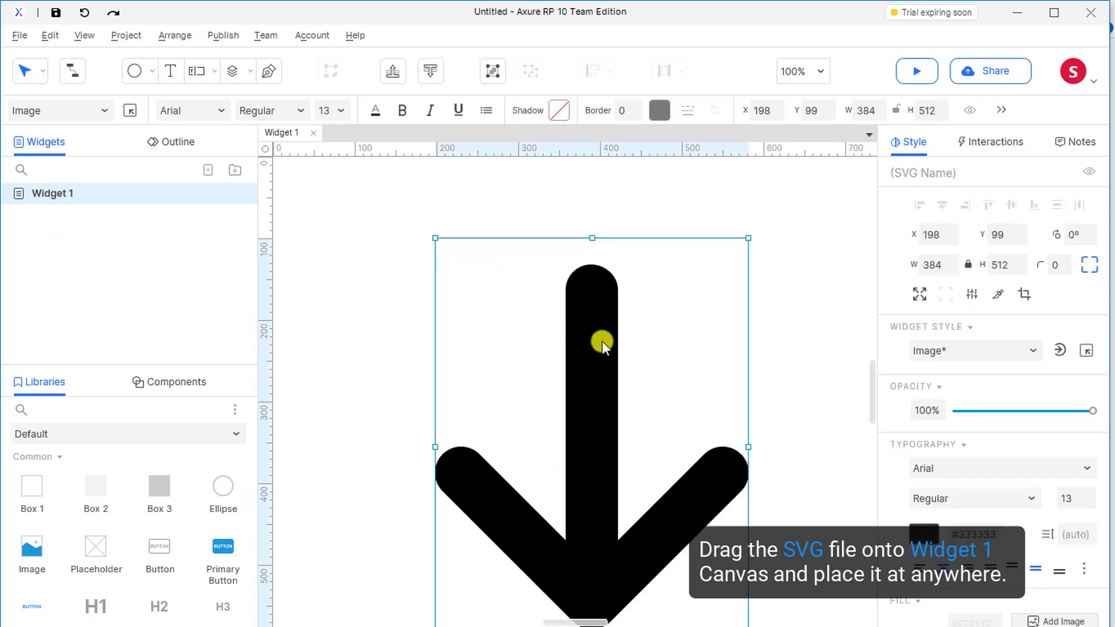
drag(610, 340, 593, 305)
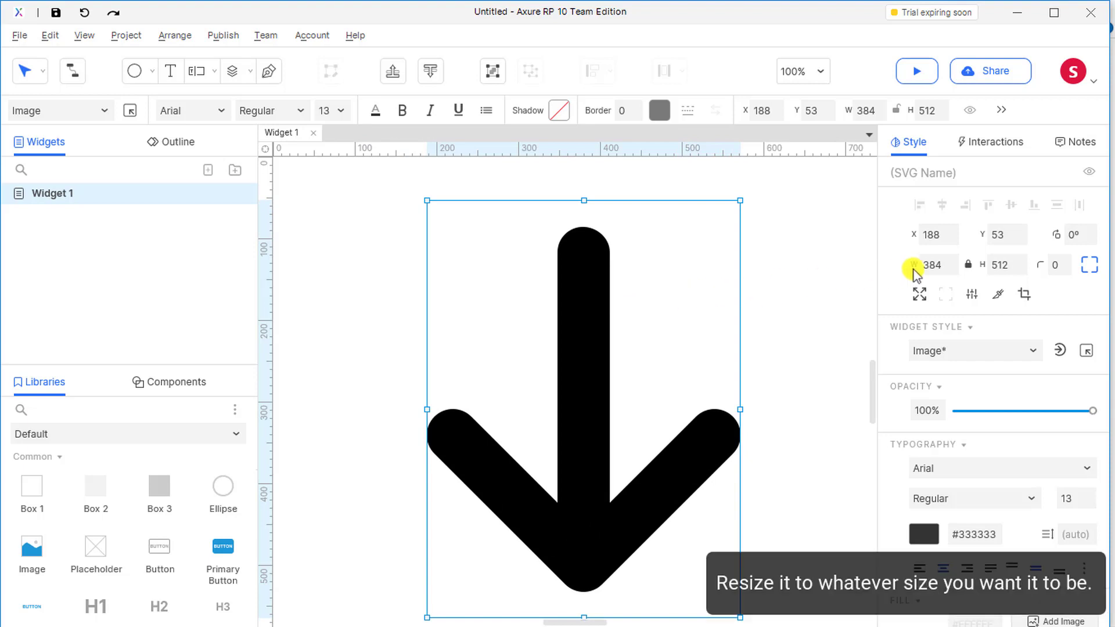
Step: Set the down arrow's width to 30 with its aspect ratio locked, and deselect it
click(933, 266)
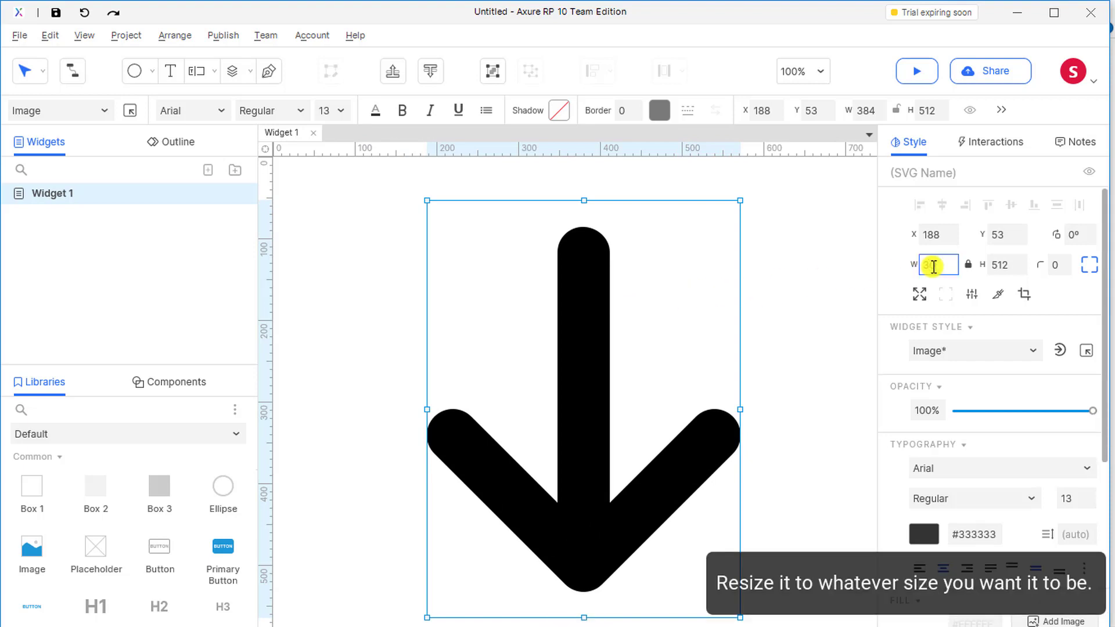
text(30)
key(Return)
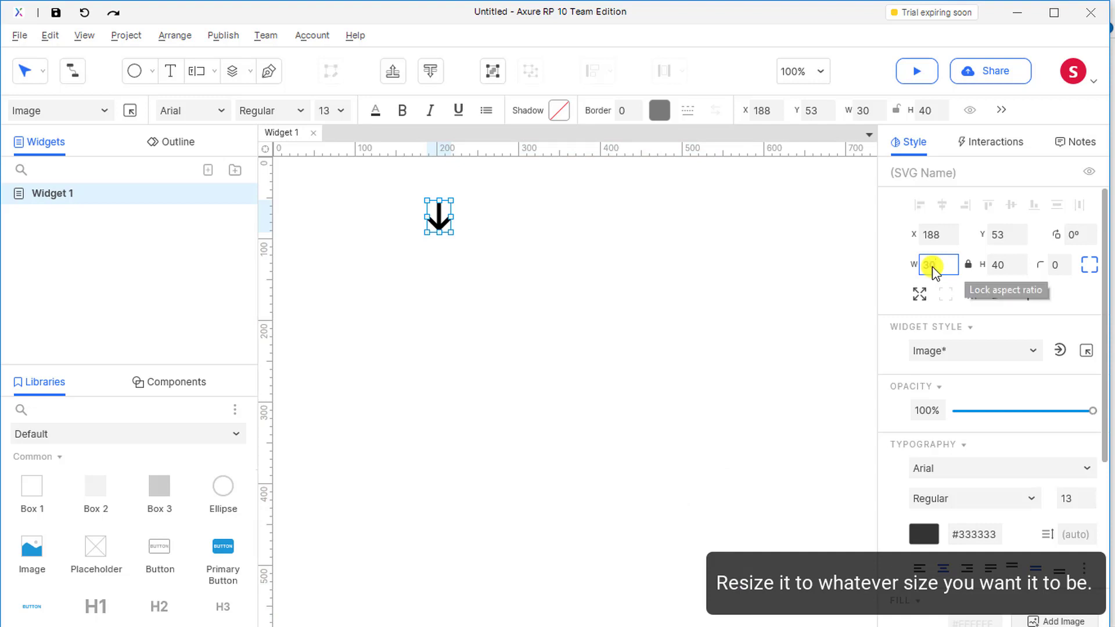
click(559, 277)
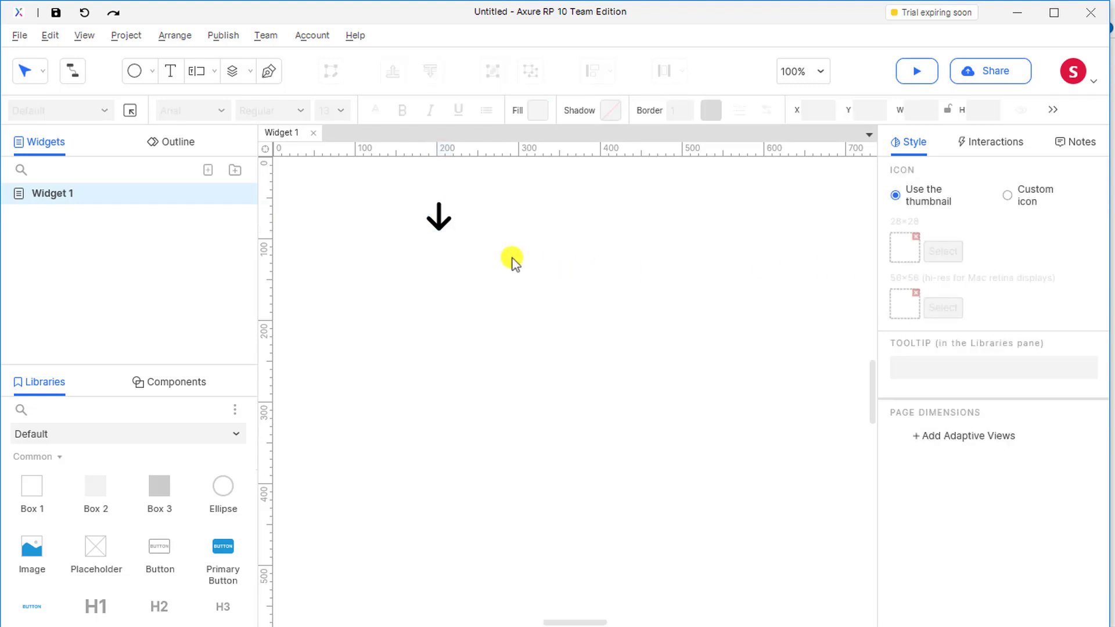
Step: Add a second widget to the library and place arrow-left from the SVG folder on its canvas at about X 139, Y 31
click(209, 171)
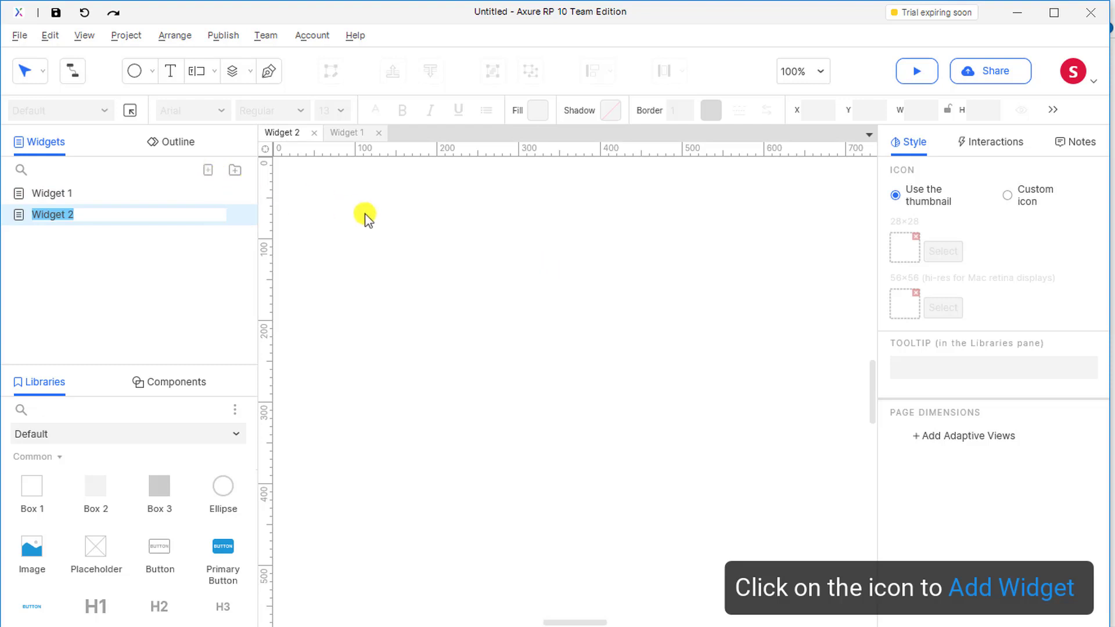
click(388, 224)
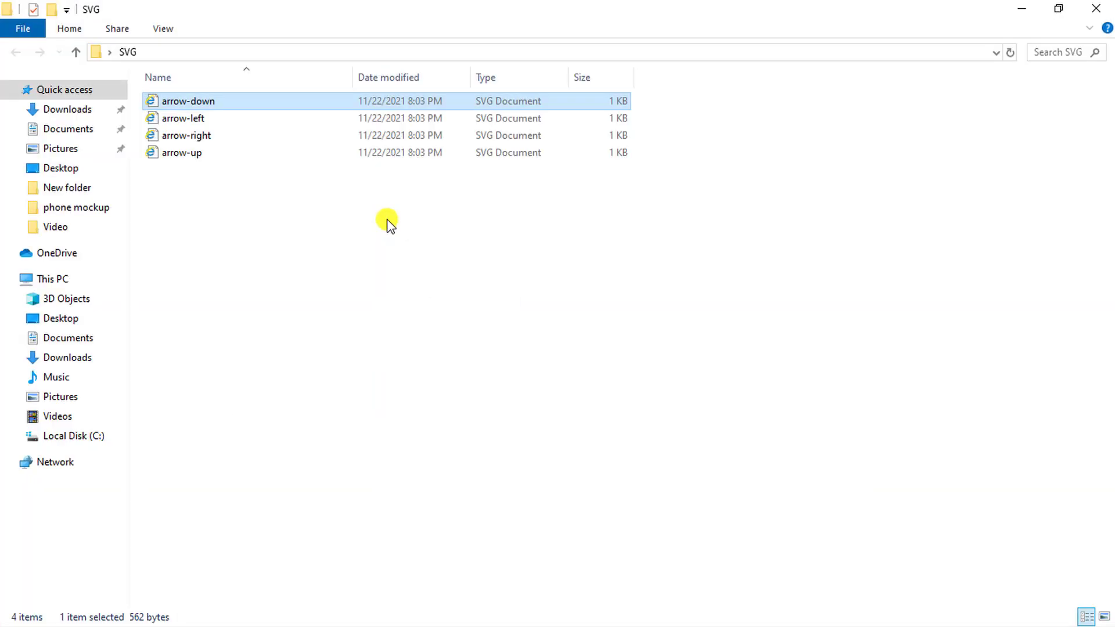
click(406, 119)
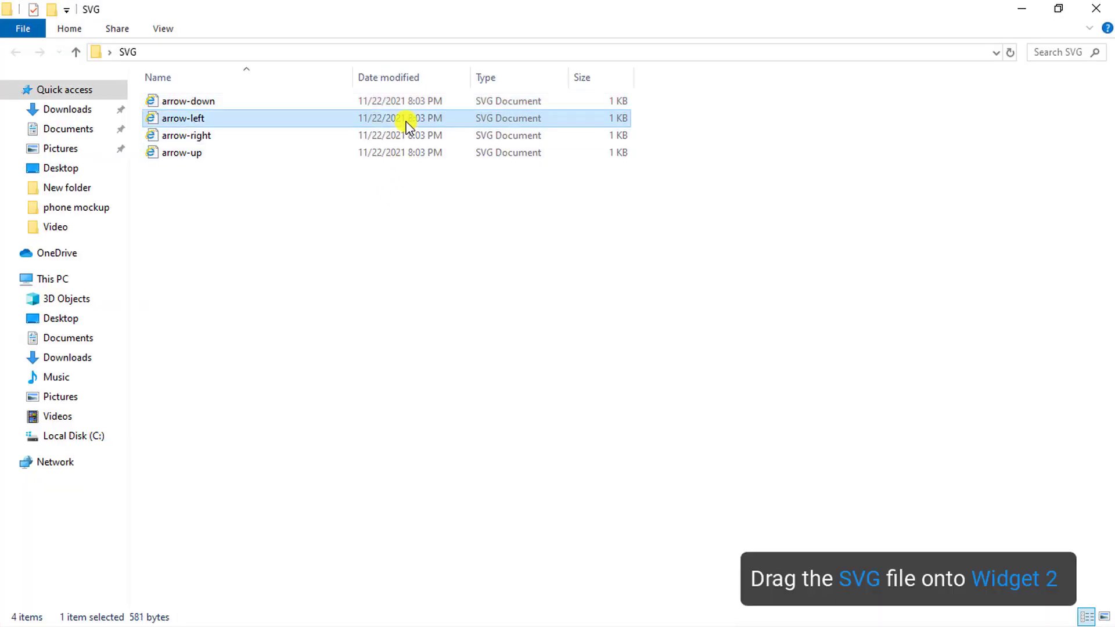
drag(407, 121, 462, 271)
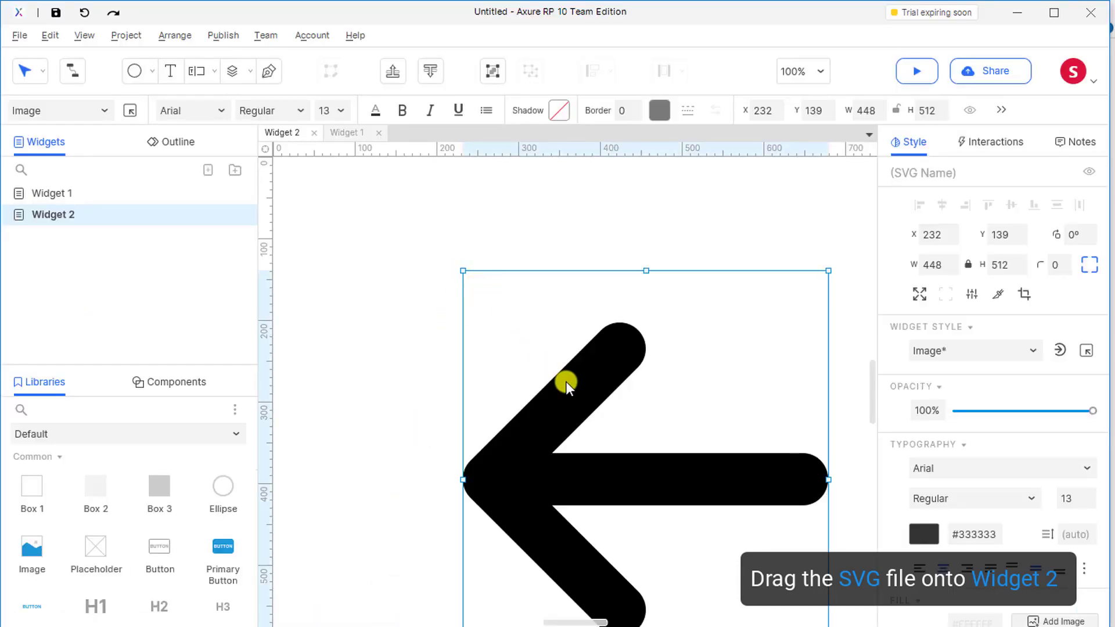
drag(566, 381, 487, 294)
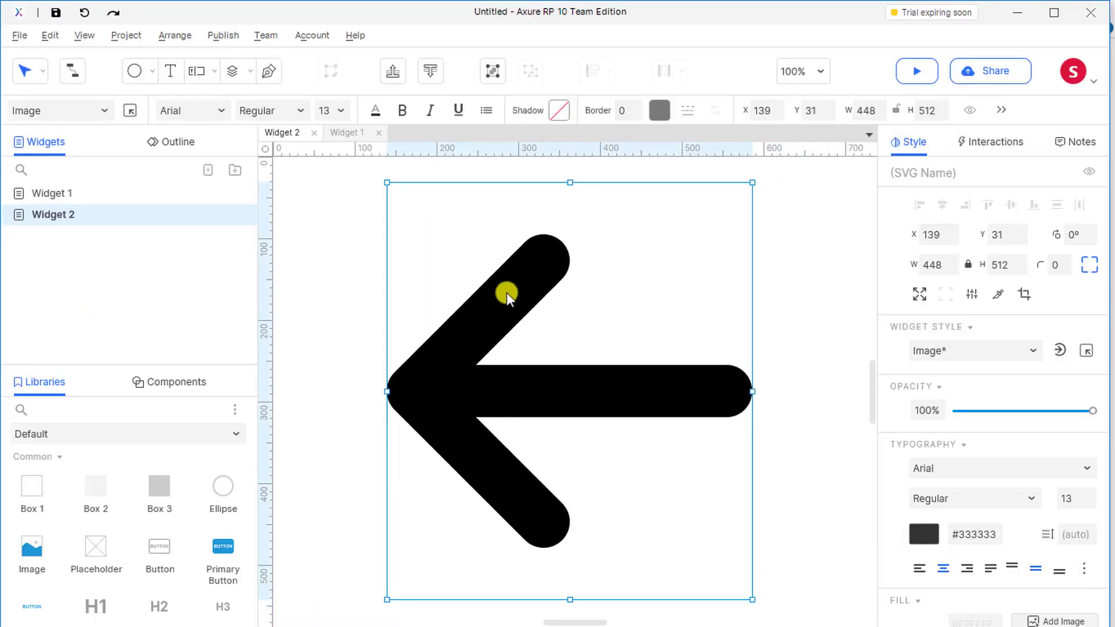
Step: Set the left arrow's width to 30 with its aspect ratio locked, and deselect it
click(938, 266)
text(3)
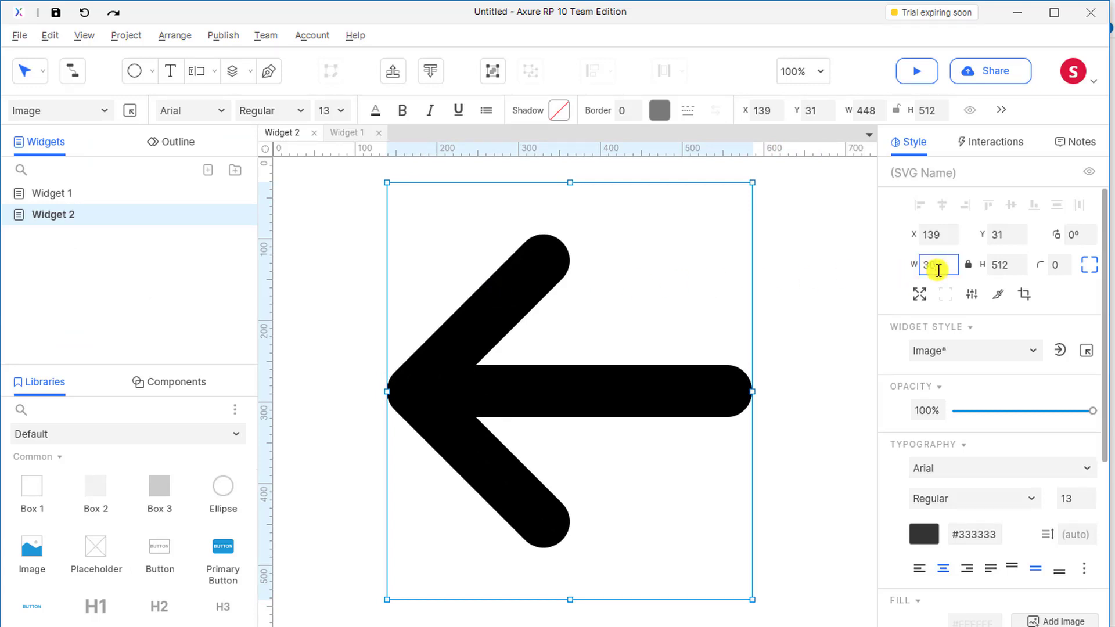
text(0)
key(Return)
click(606, 334)
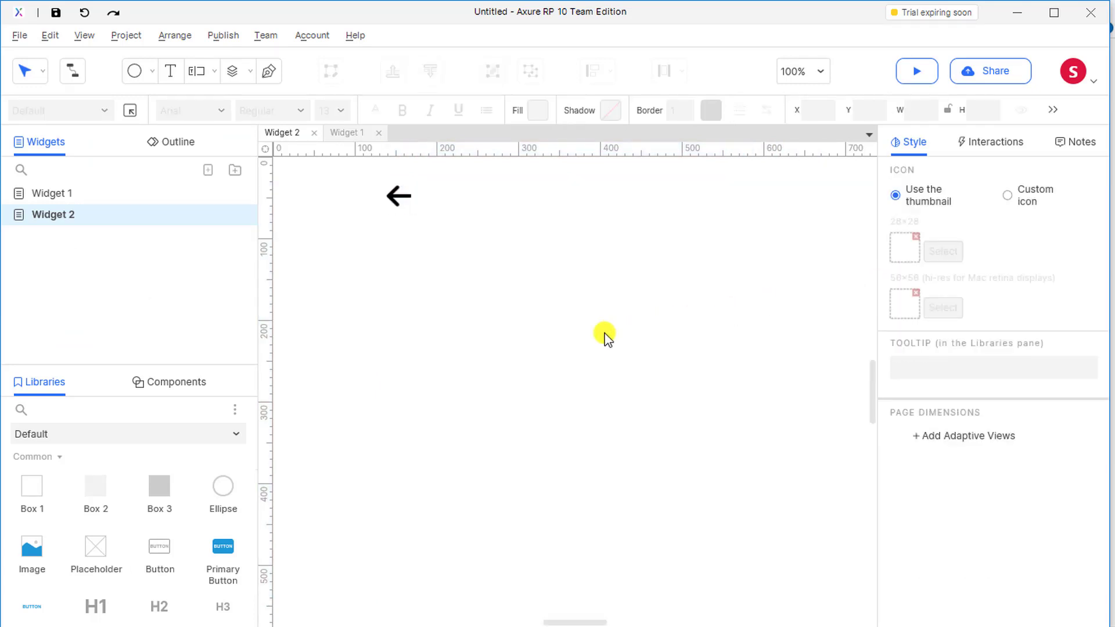
Step: Add a third widget to the library and place arrow-right from the SVG folder on its canvas at about X 139, Y 21
click(211, 179)
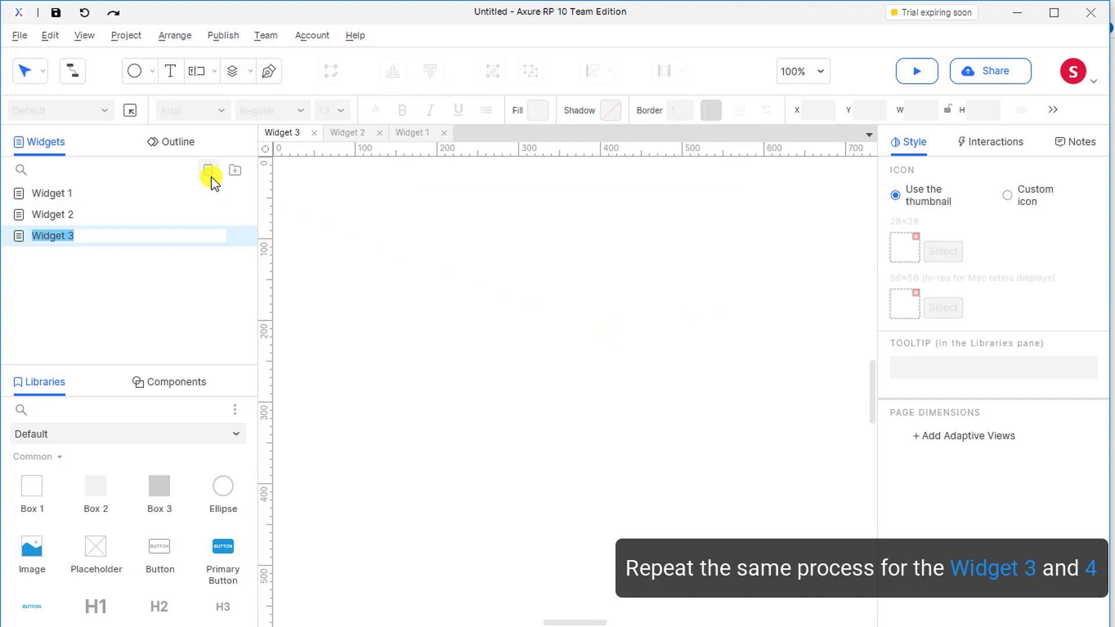
click(355, 264)
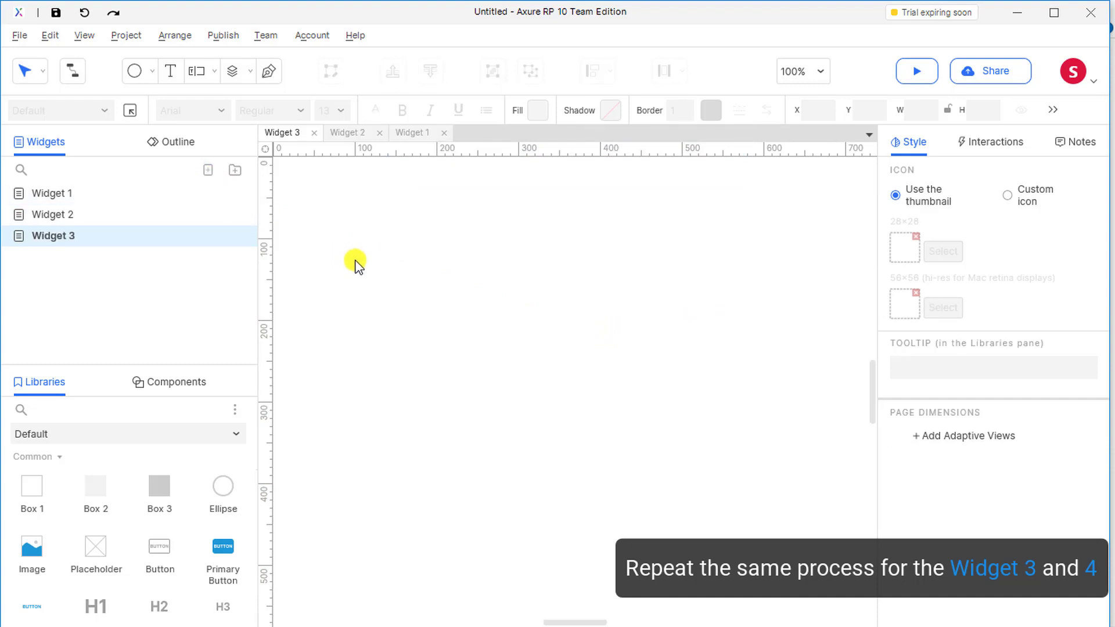
key(alt+Tab)
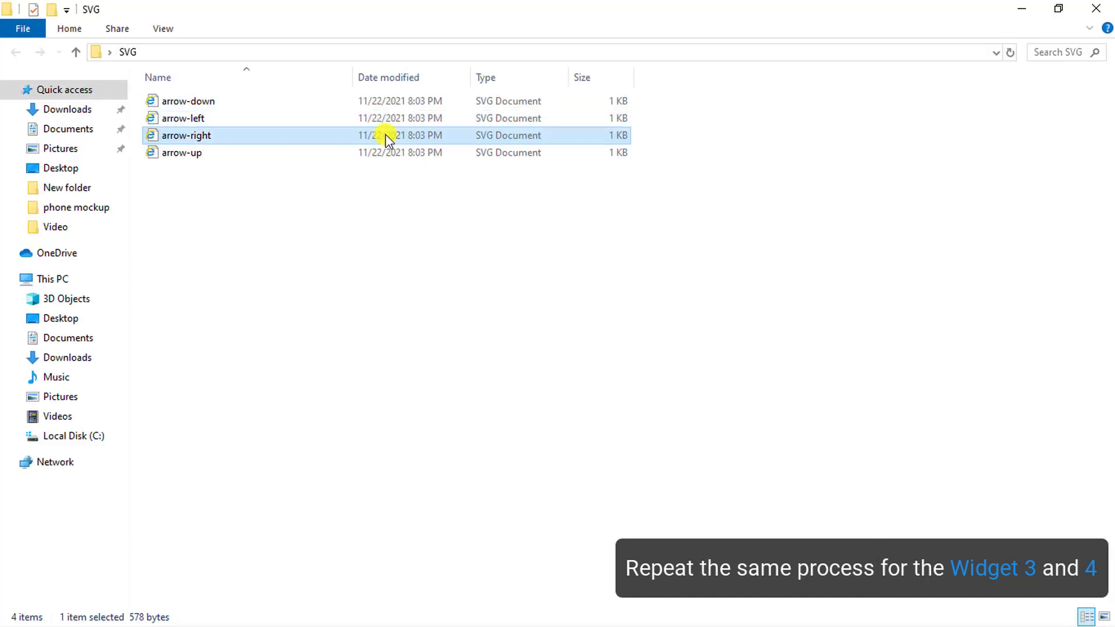
drag(385, 136, 386, 276)
drag(508, 475, 510, 375)
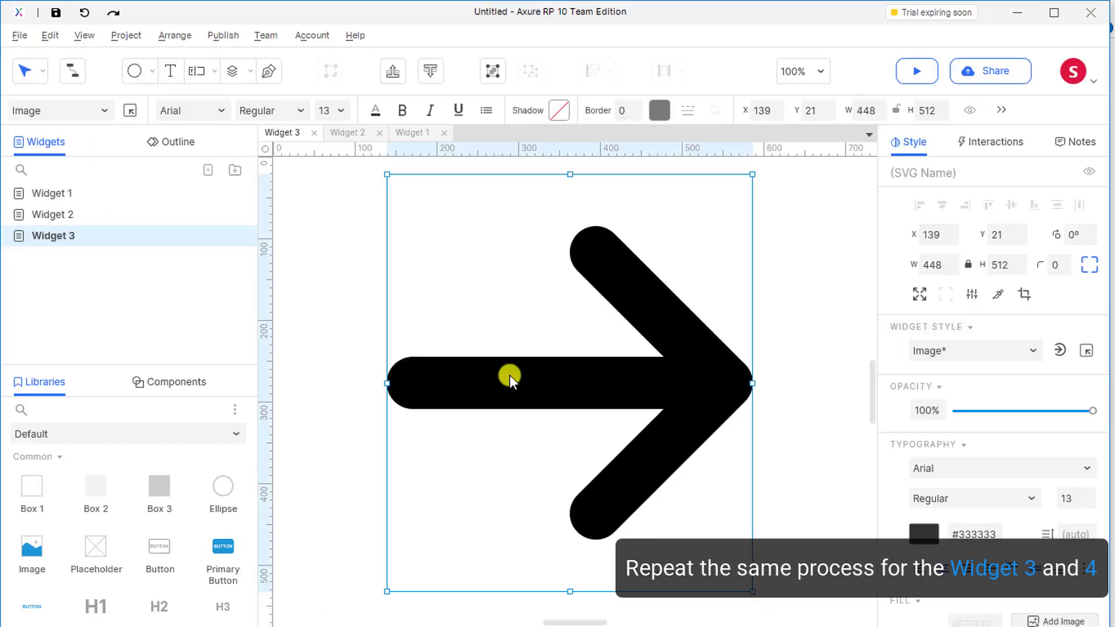
Step: Set the right arrow's width to 30 with its aspect ratio locked
double_click(944, 266)
text(30)
key(Return)
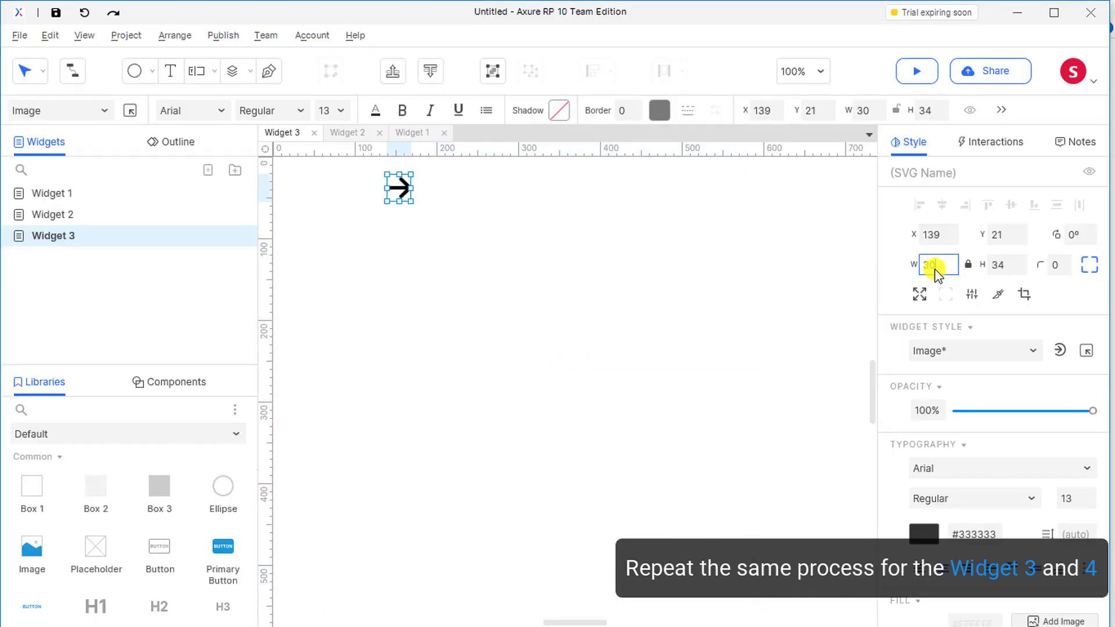
Step: Add a fourth widget to the library and place arrow-up from the SVG folder on its canvas at about X 141, Y 45
click(212, 172)
key(alt+Tab)
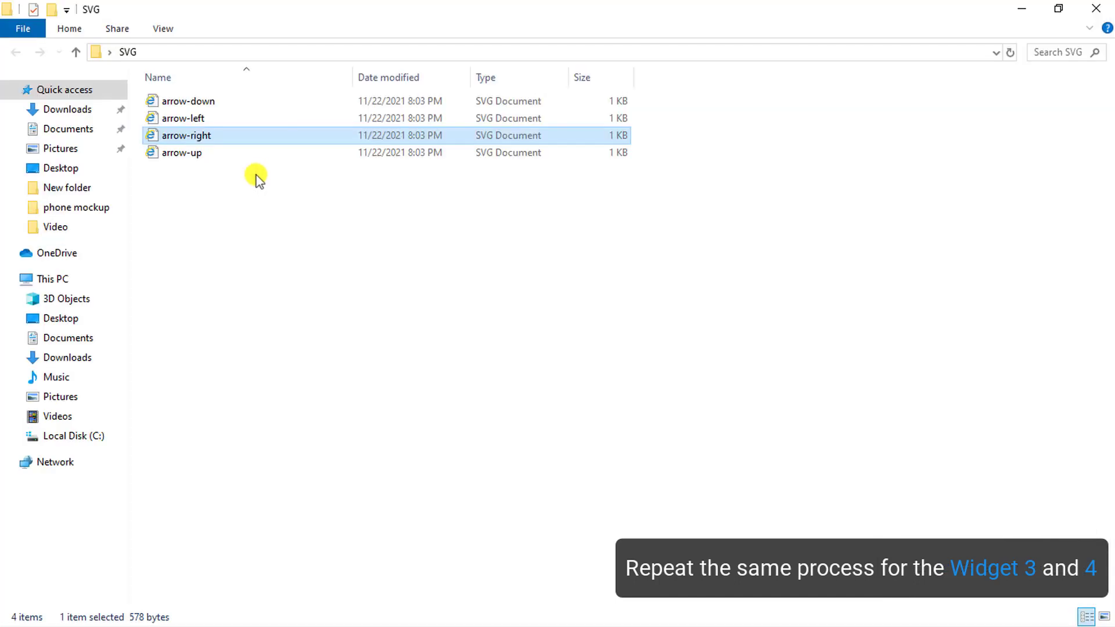
drag(266, 162, 298, 621)
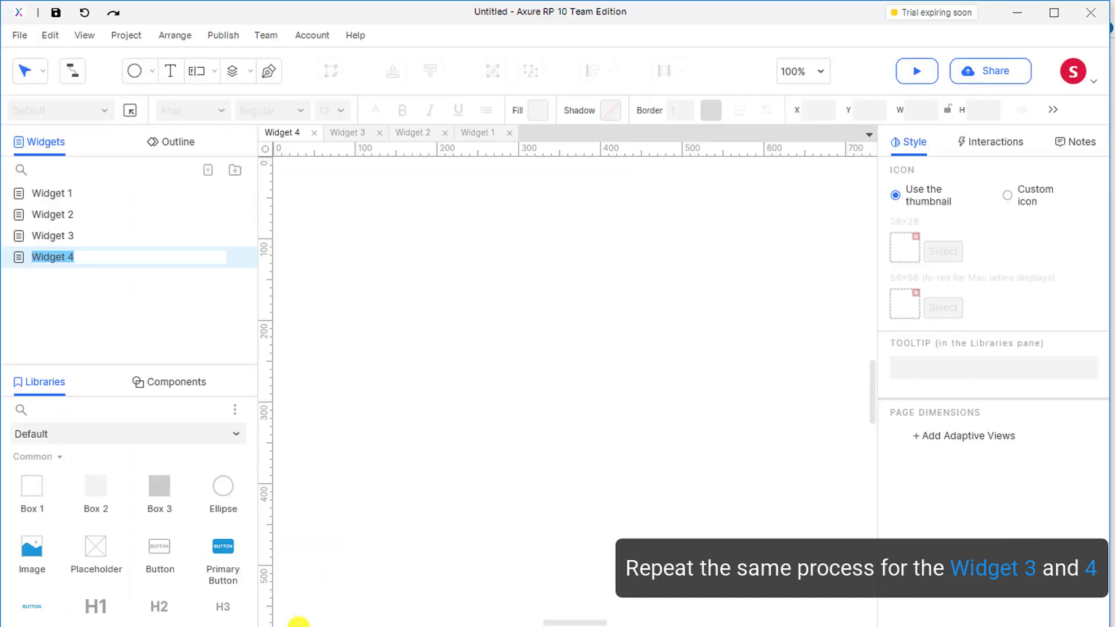
drag(424, 281, 424, 282)
drag(548, 381, 538, 321)
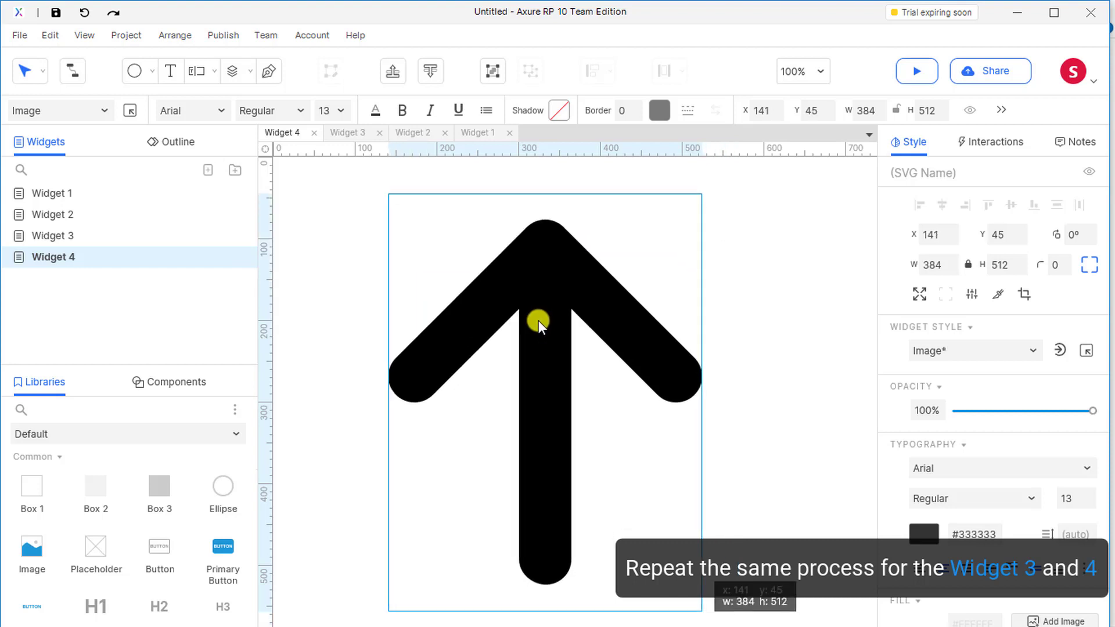
Step: Set the up arrow's width to 30 with its aspect ratio locked, and deselect it
double_click(939, 264)
text(40)
key(Return)
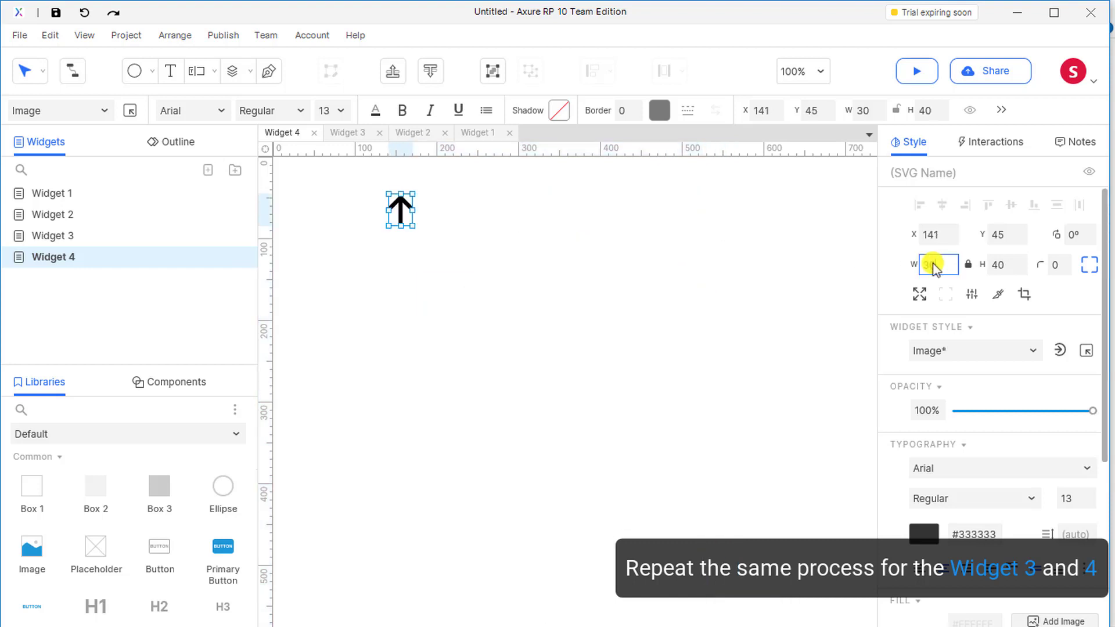
click(603, 287)
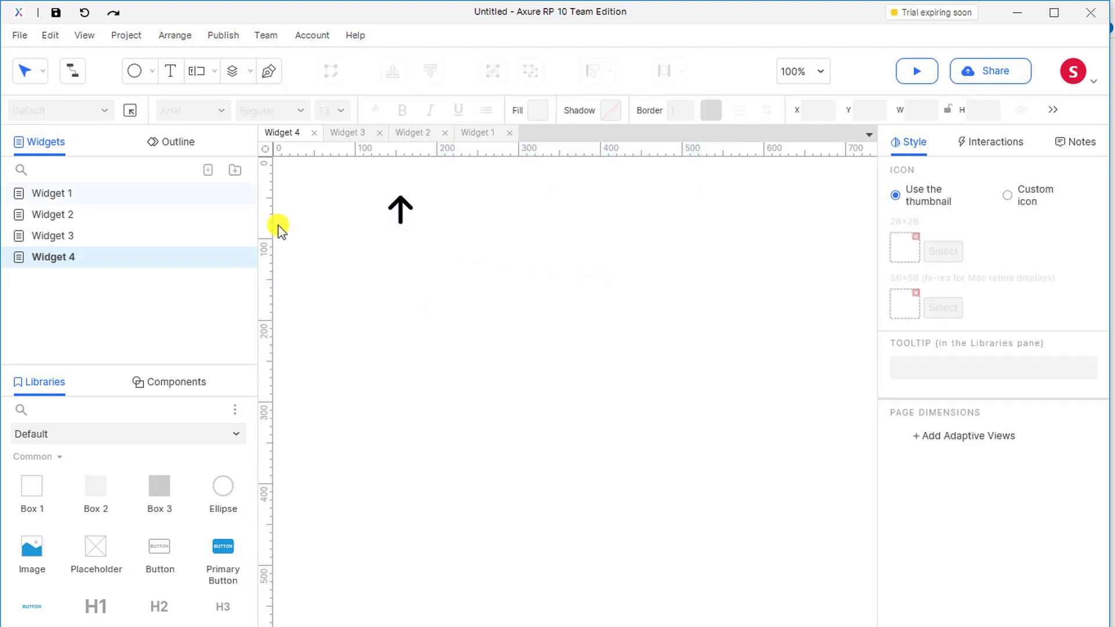
Step: Check which arrow each widget holds, and rename Widget 1 as arrow-down
click(86, 196)
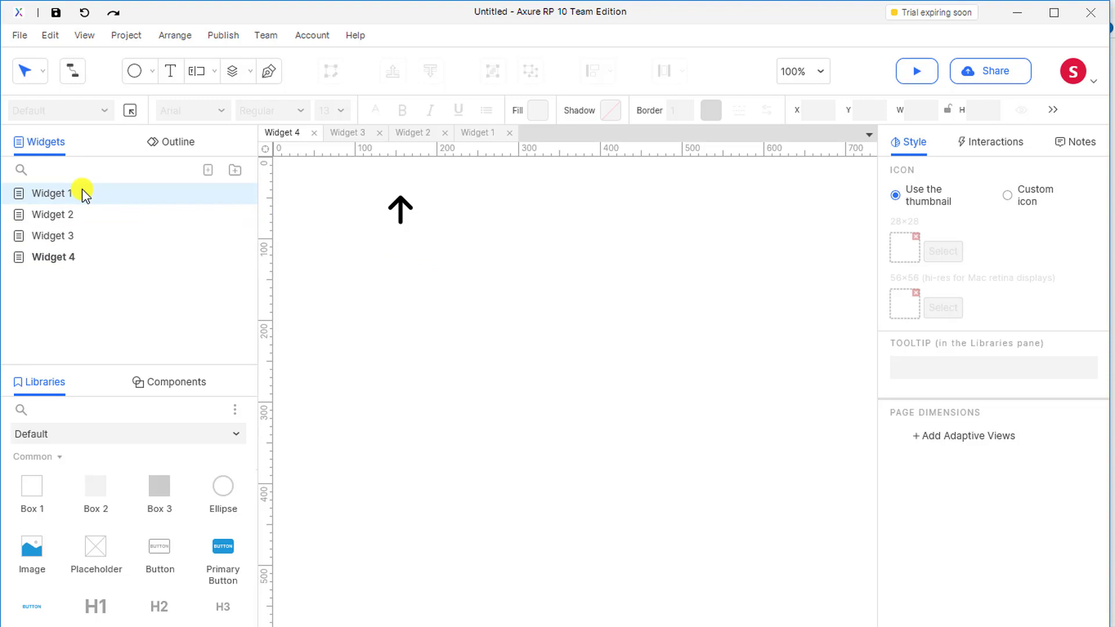
click(356, 135)
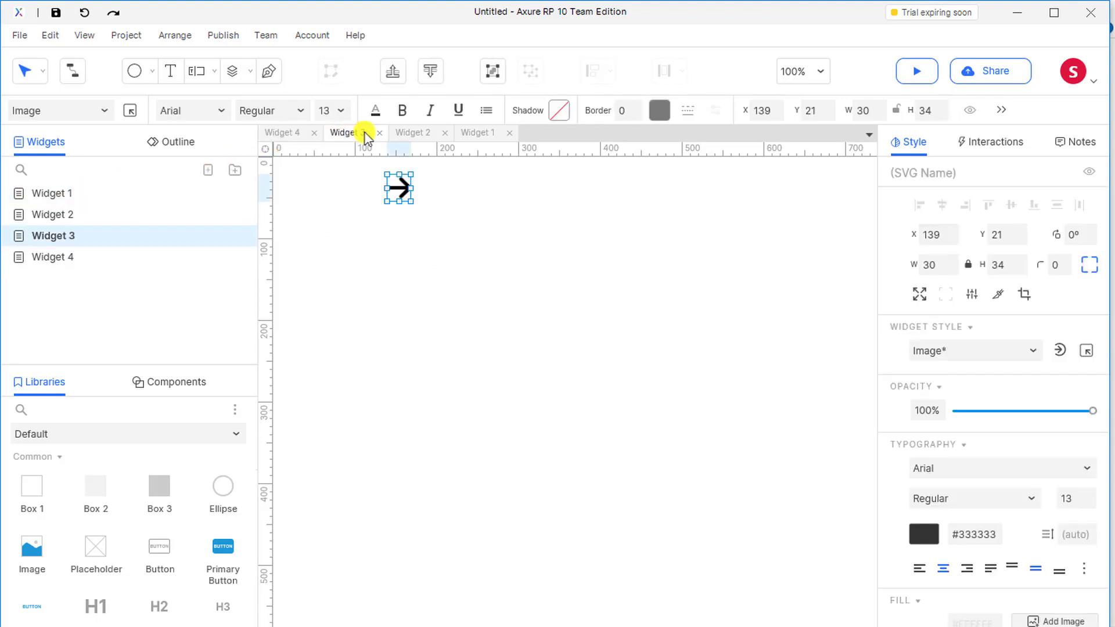
click(410, 133)
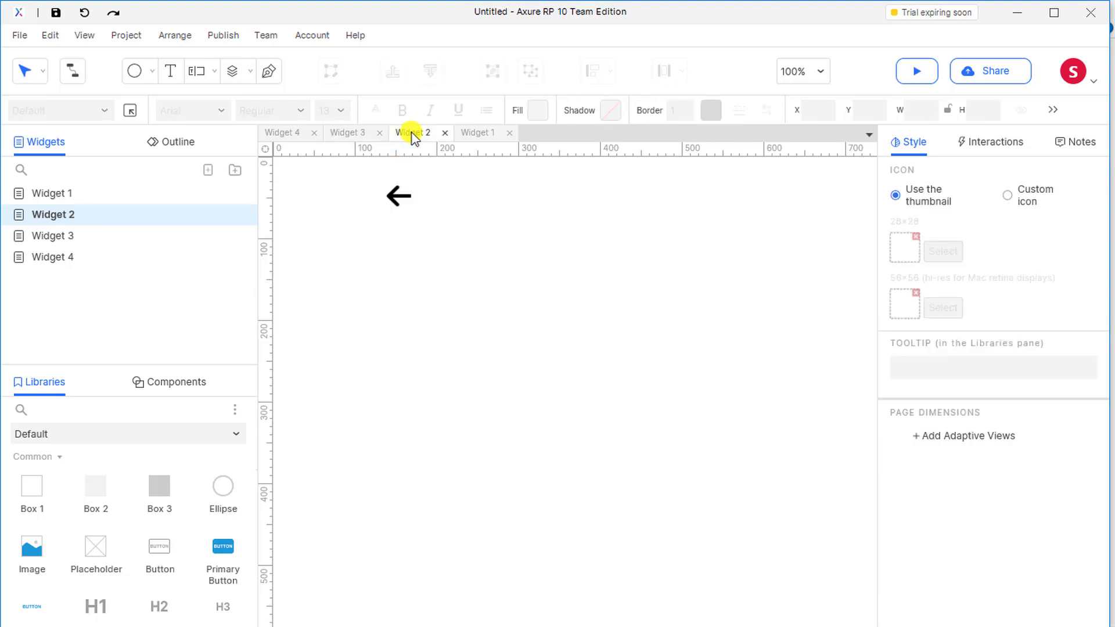
click(473, 137)
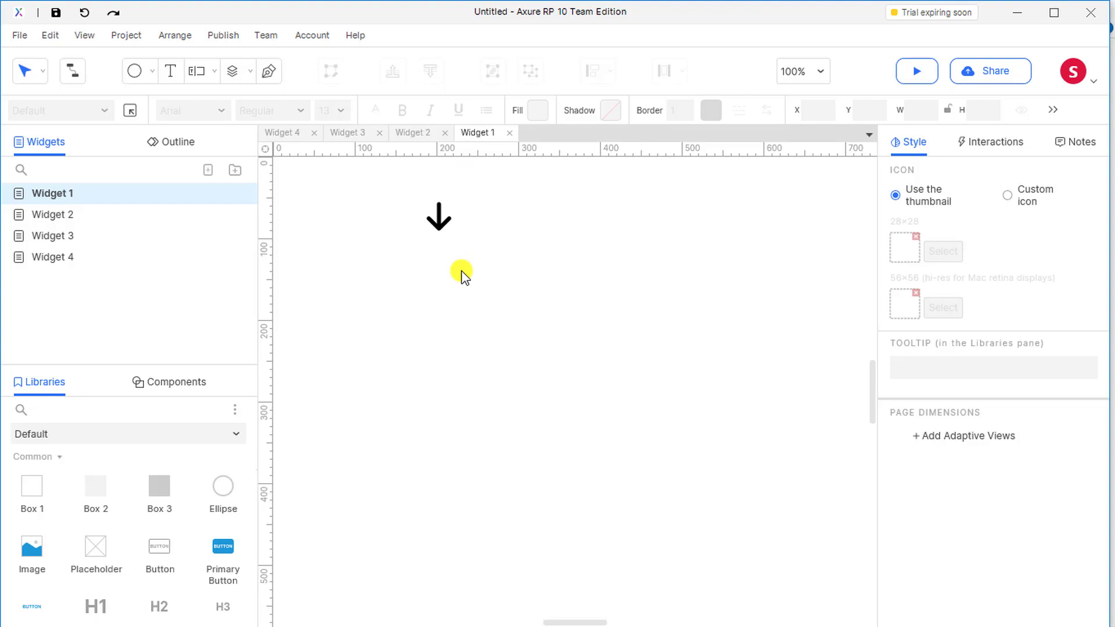
right_click(72, 197)
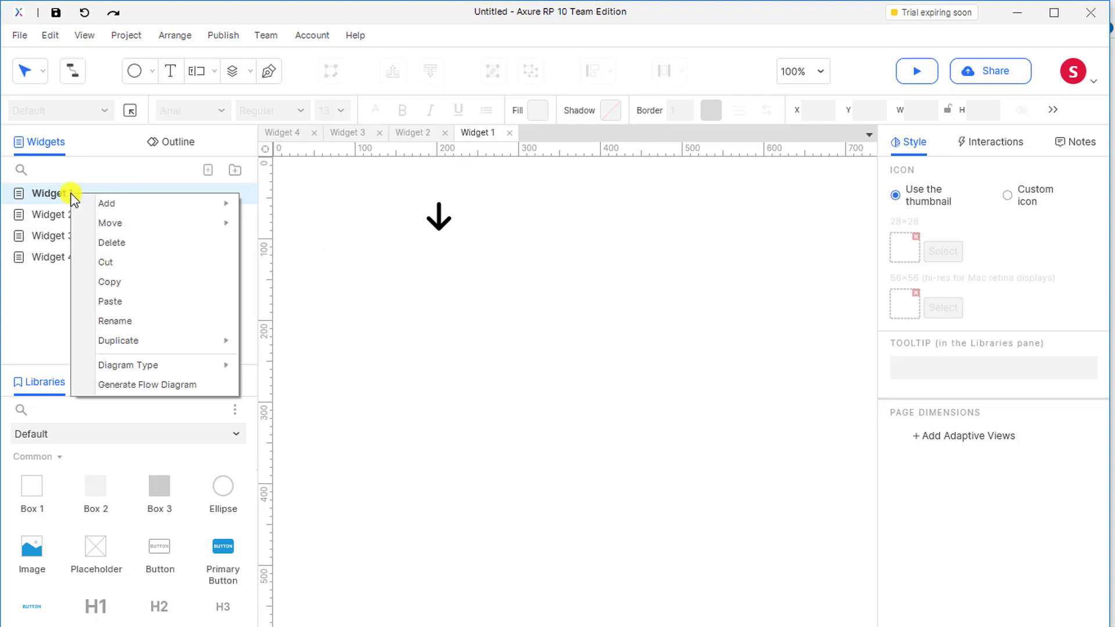
click(110, 322)
text(arrow-down)
key(Return)
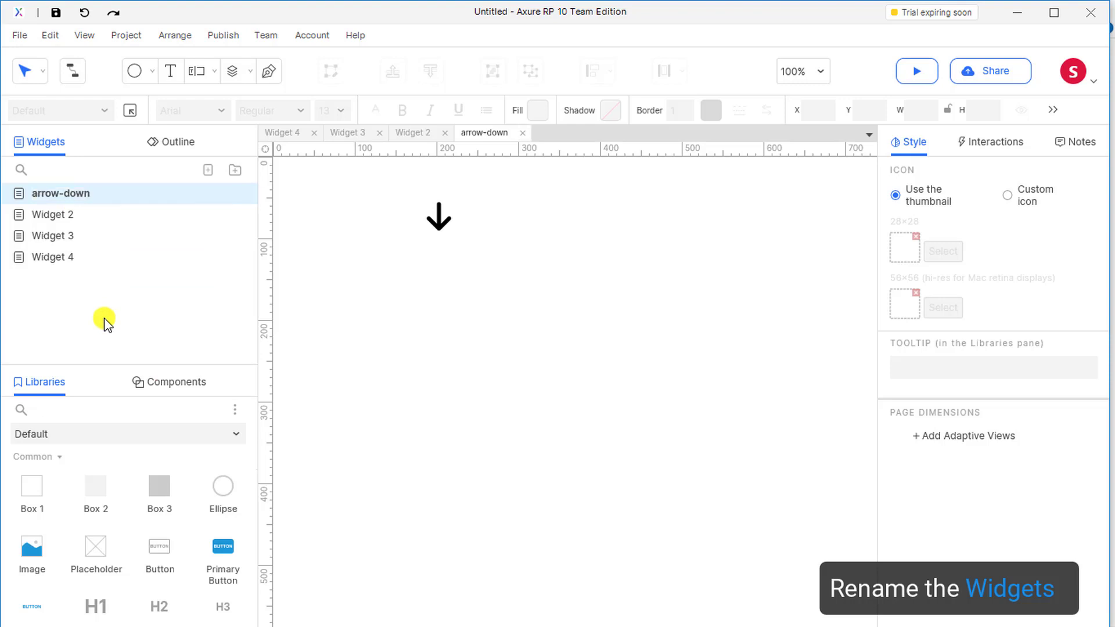
Step: Rename Widget 2 as arrow-left and show its canvas
right_click(81, 216)
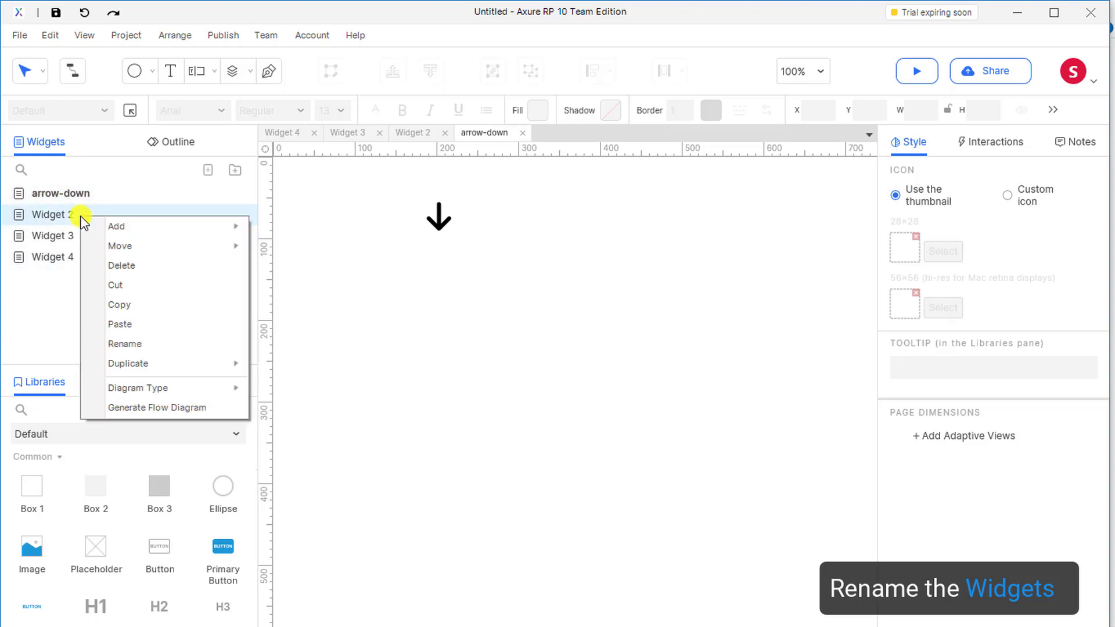
click(110, 343)
text(arrow-left)
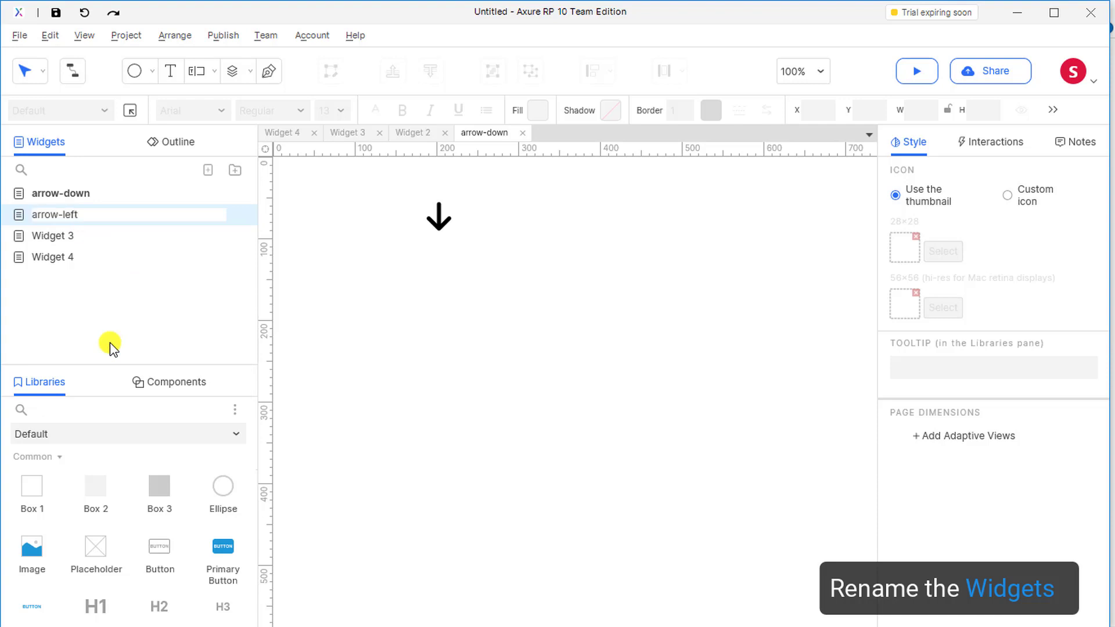
key(Return)
click(408, 133)
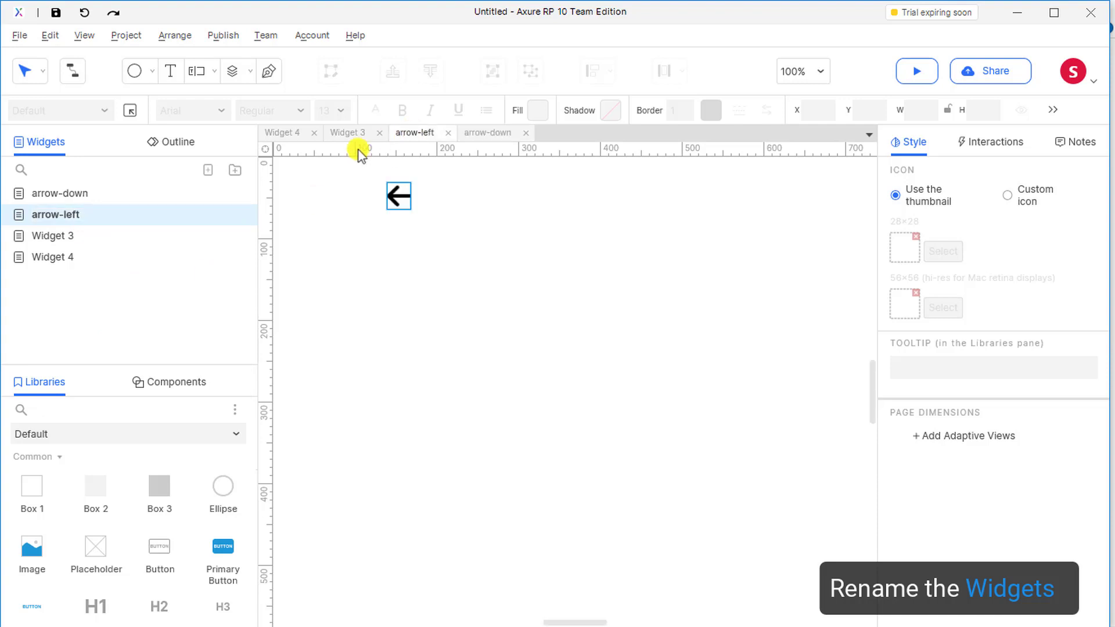
Step: Rename Widget 3 as arrow-right and show its canvas
right_click(114, 238)
click(159, 367)
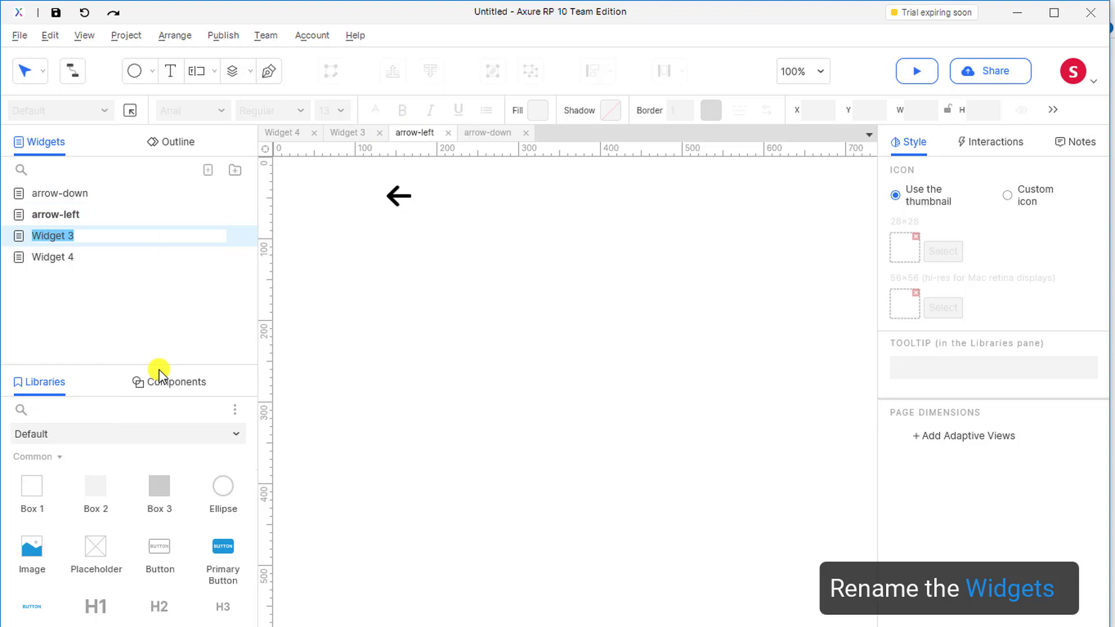
text(arrow-right)
key(Return)
click(342, 133)
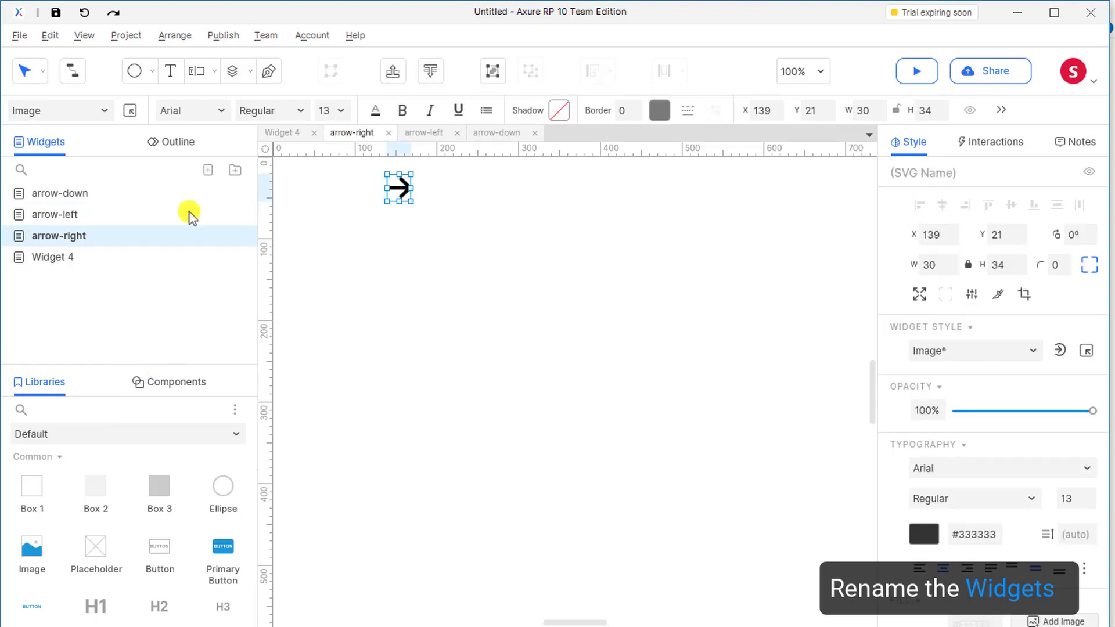
Step: Rename Widget 4 as arrow-up and show its canvas
right_click(95, 257)
click(131, 385)
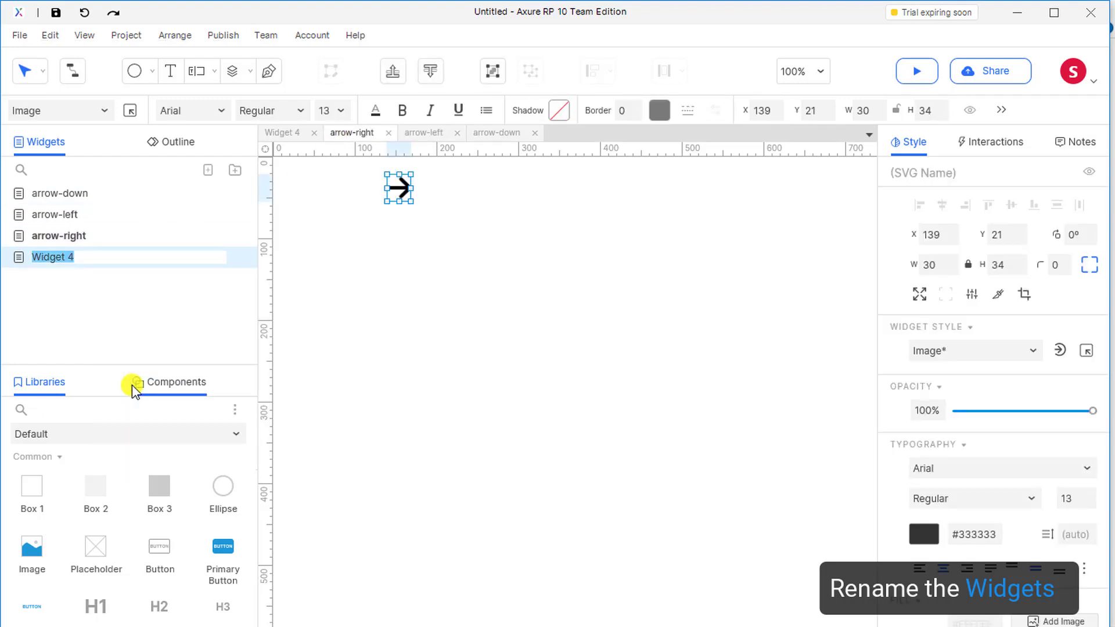
text(arrow-up)
key(Return)
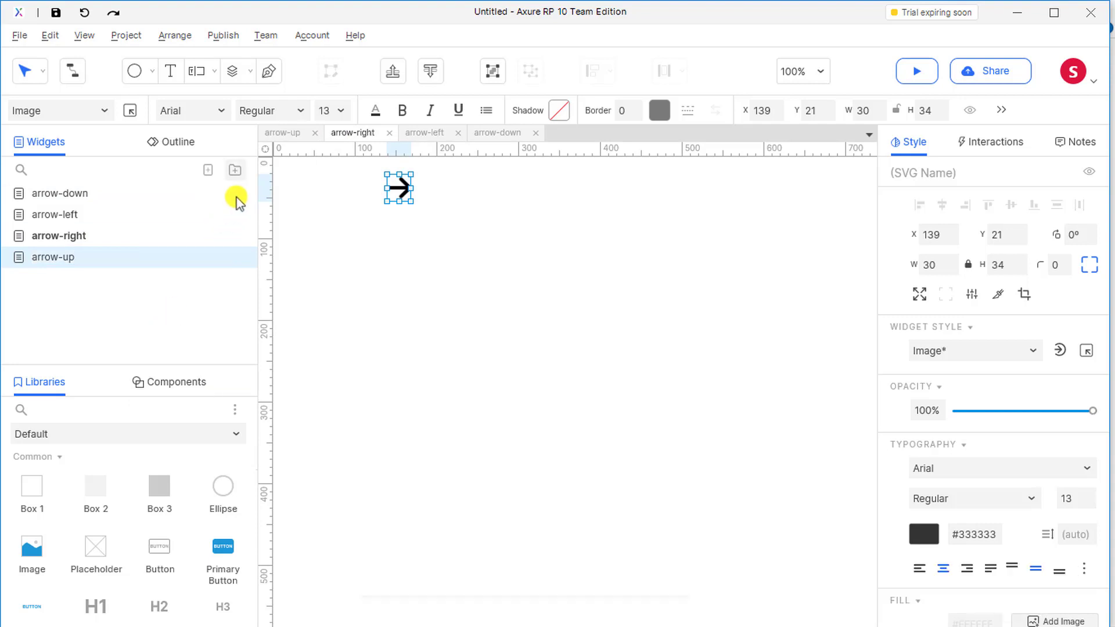
click(272, 132)
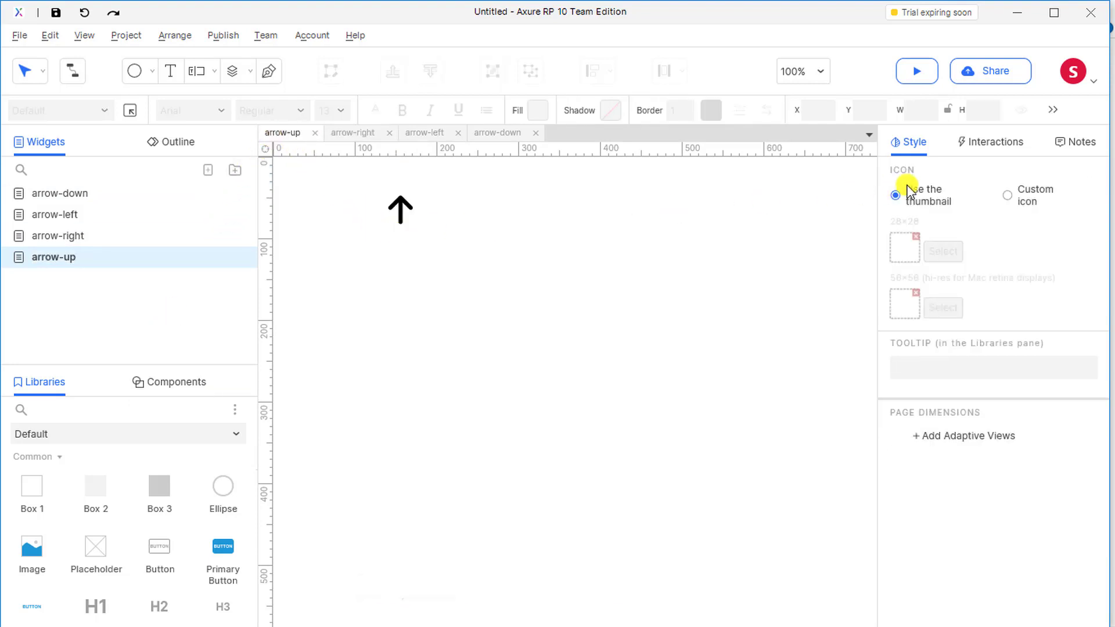
Step: Keep the thumbnail as arrow-up's icon, and save the library as My Widgets in the Axure Libraries folder
click(1022, 196)
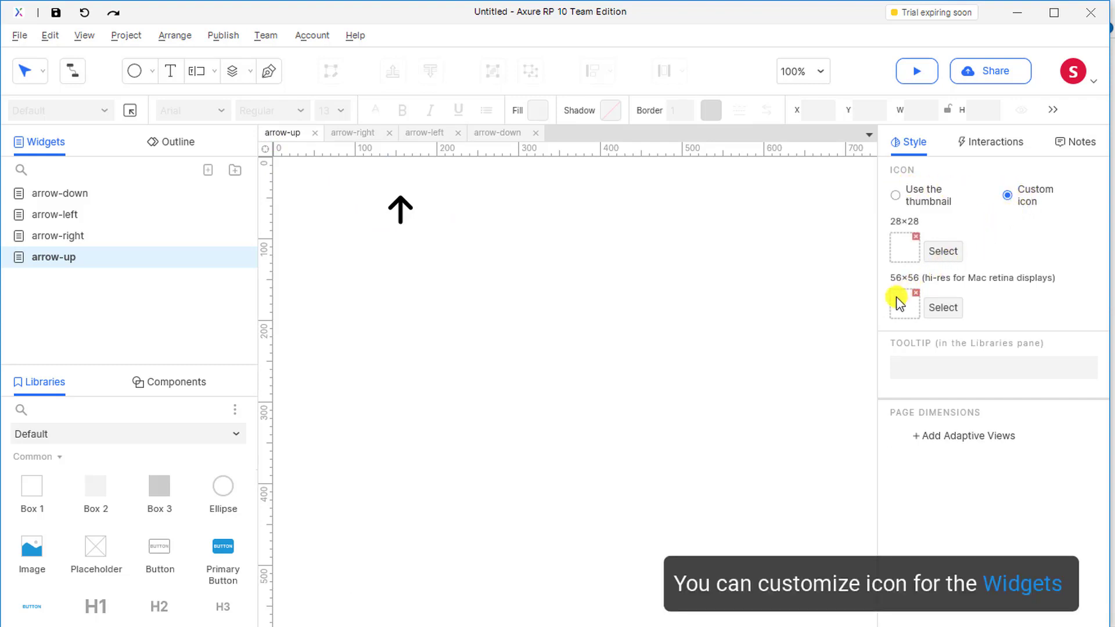
click(918, 202)
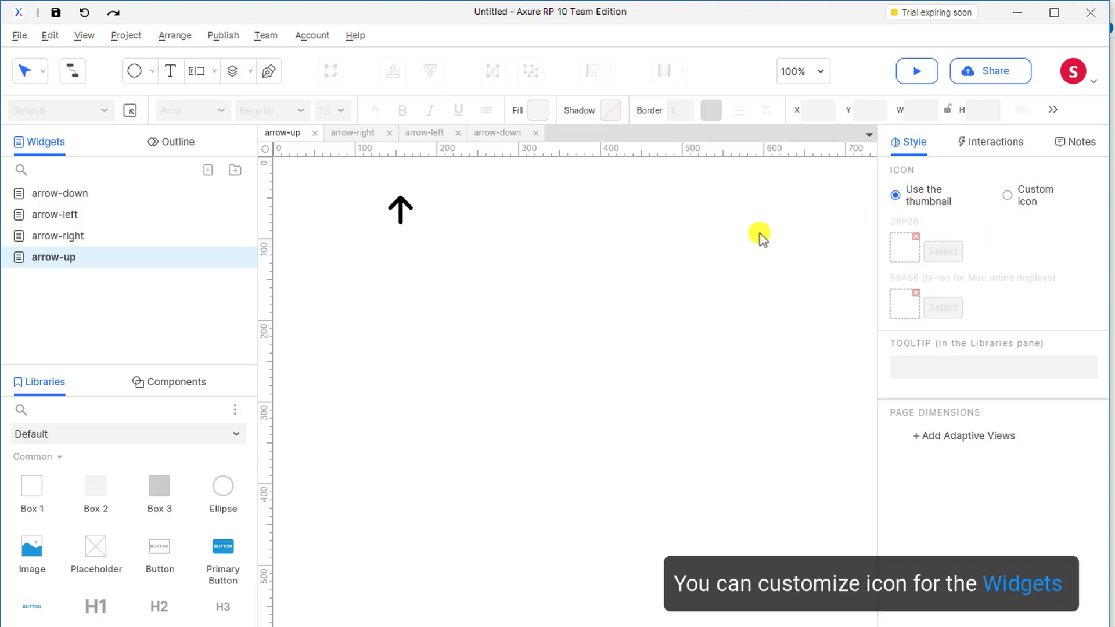
key(ctrl+s)
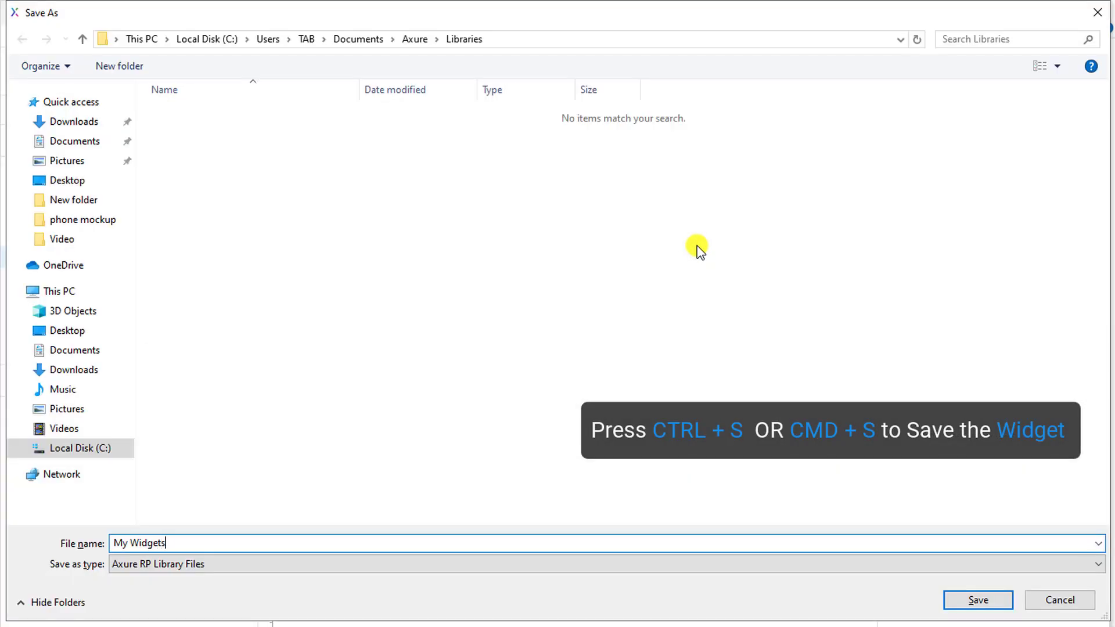
click(951, 601)
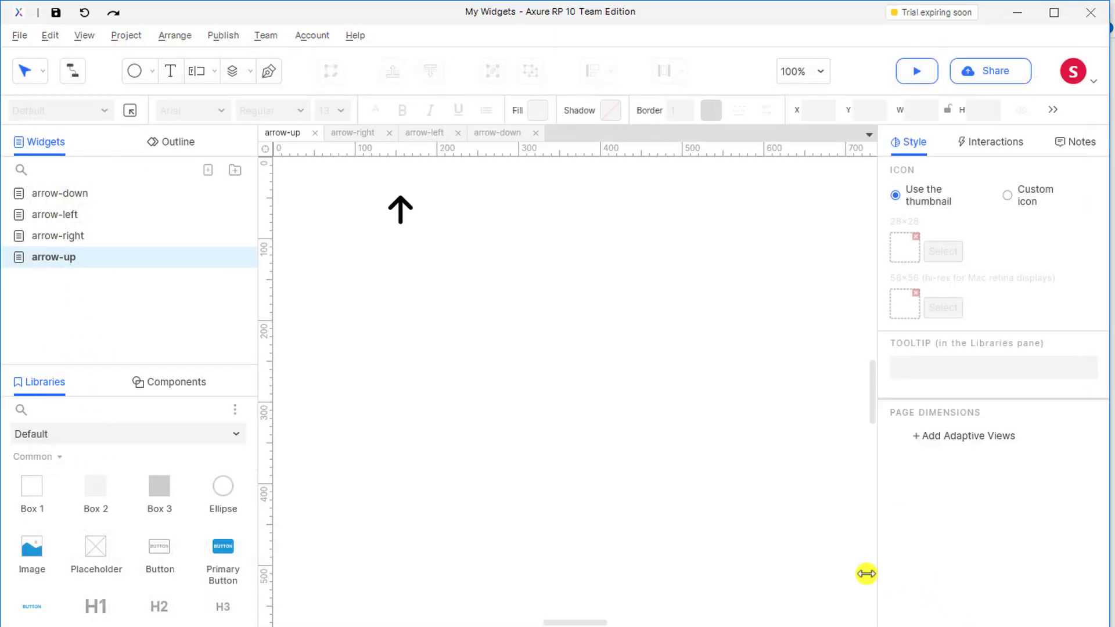
Step: Add the saved My Widgets file as a local library
click(235, 416)
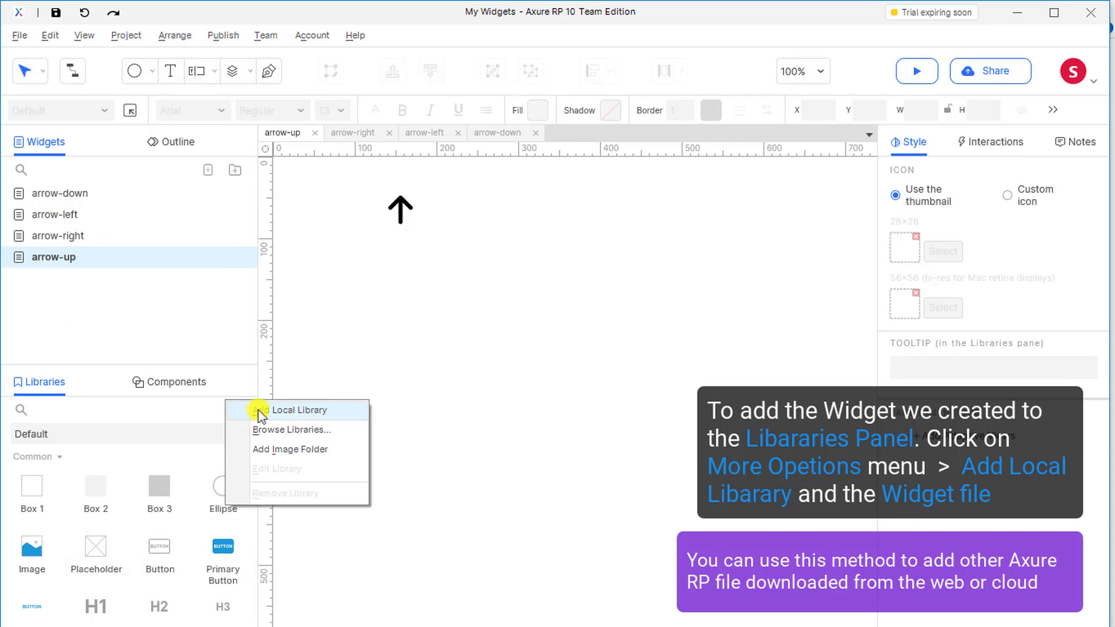
click(263, 410)
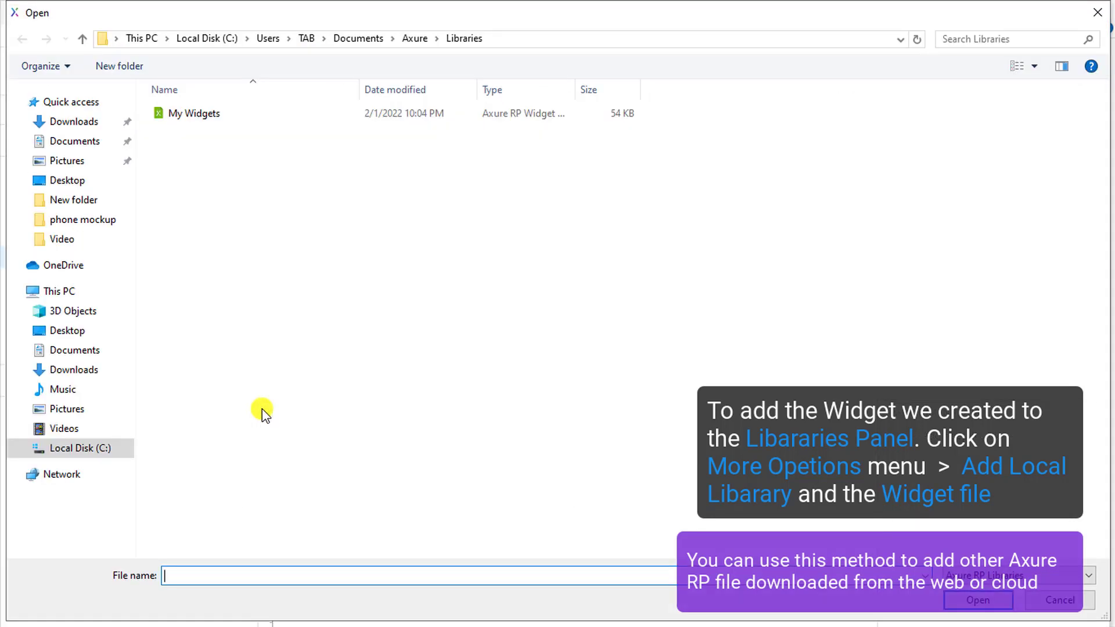
click(389, 116)
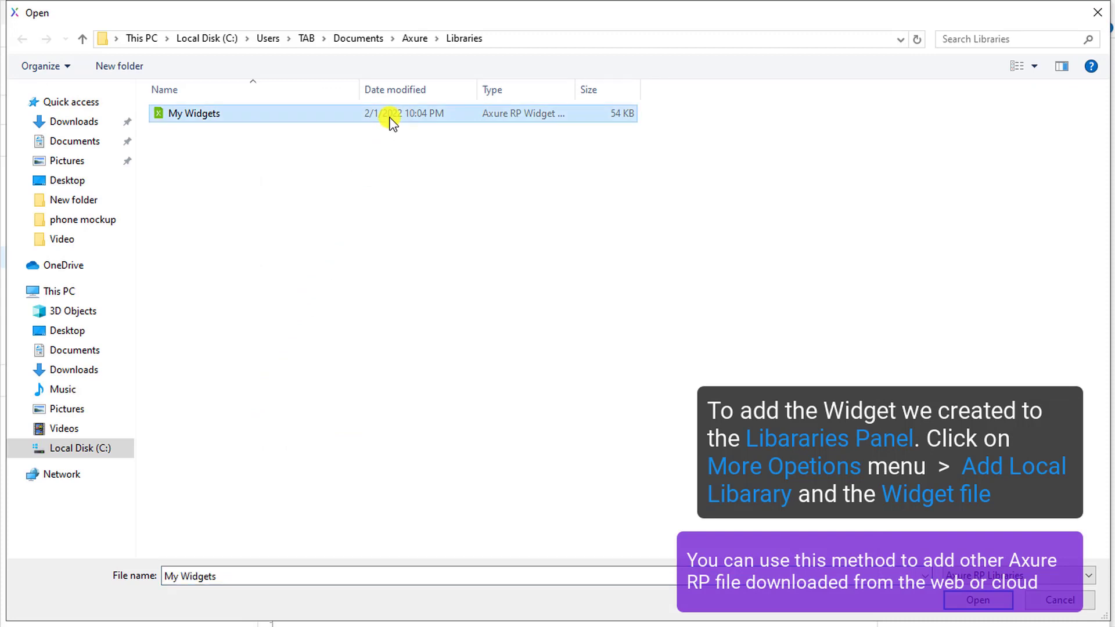
click(987, 601)
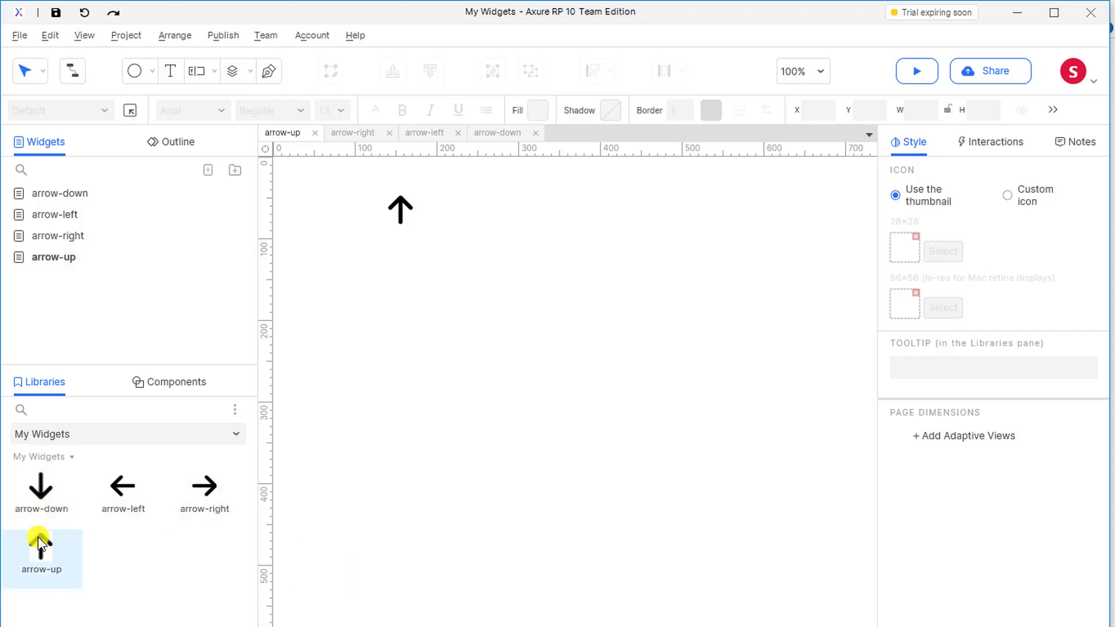
Step: Add a folder named Arrows to the widget list
click(231, 174)
text(Arrows)
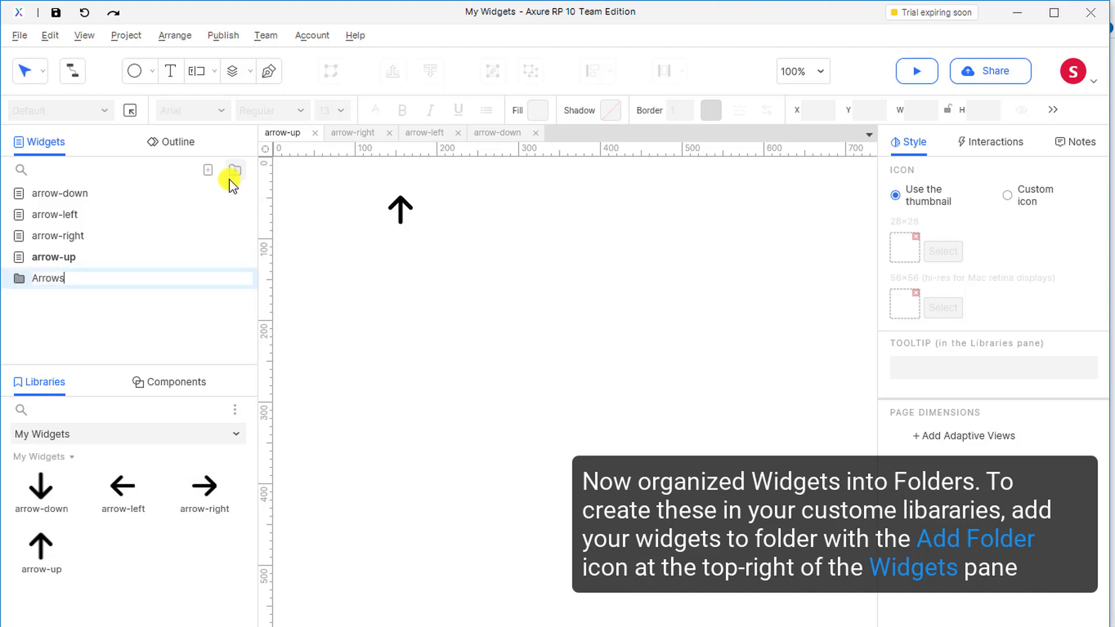
key(Return)
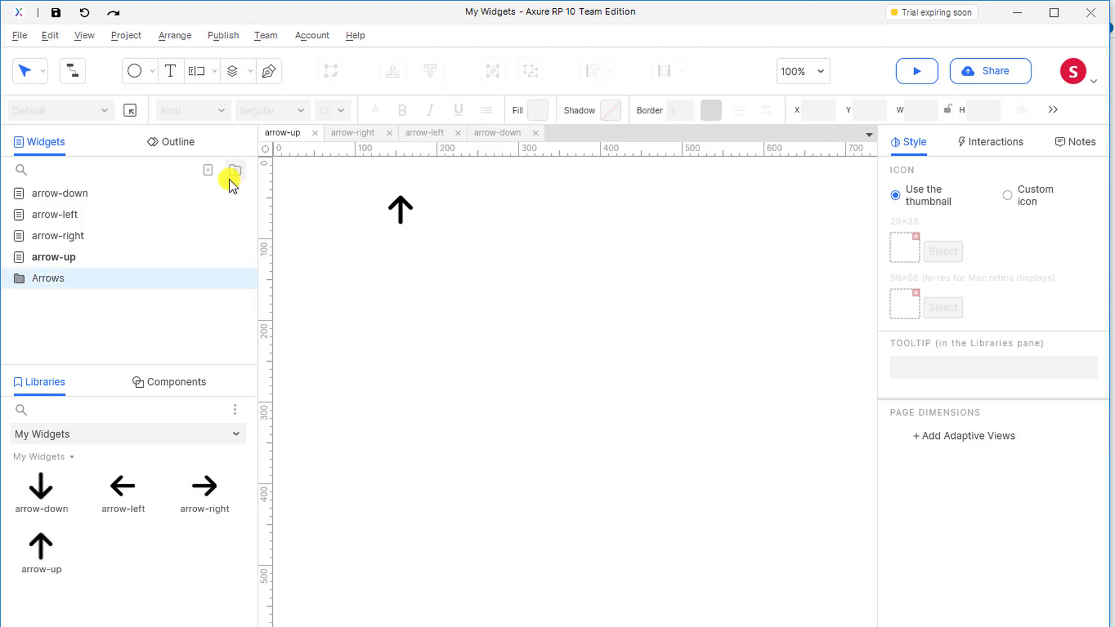
Step: Move arrow-down, arrow-left, arrow-right and arrow-up into the Arrows folder, and collapse the folder
click(90, 259)
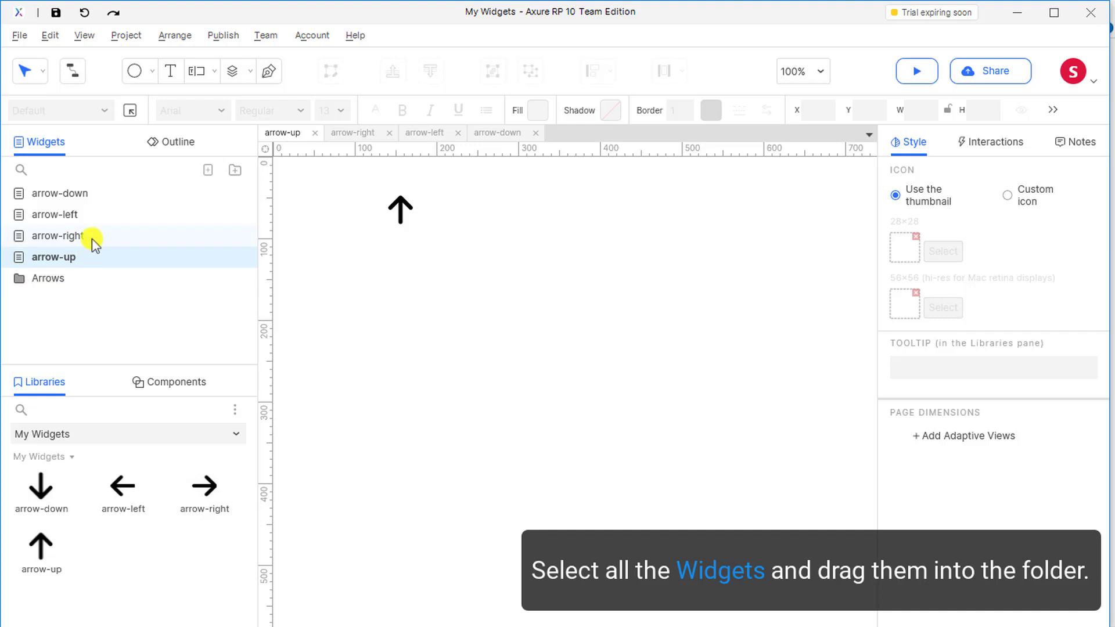
shift+click(90, 237)
shift+click(98, 216)
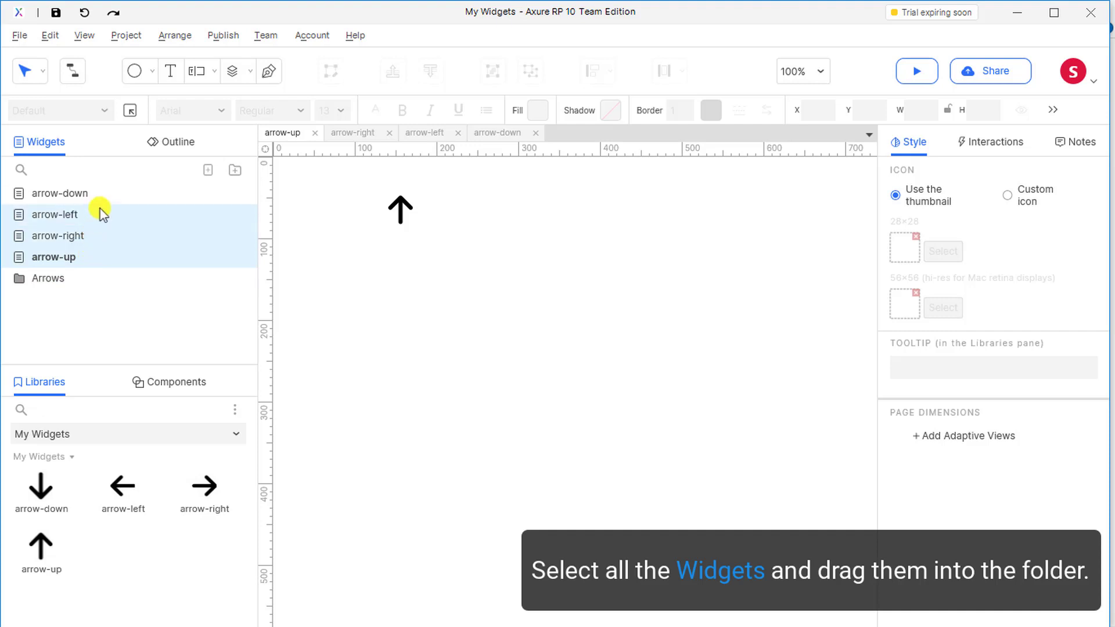
shift+click(106, 194)
drag(106, 193, 84, 284)
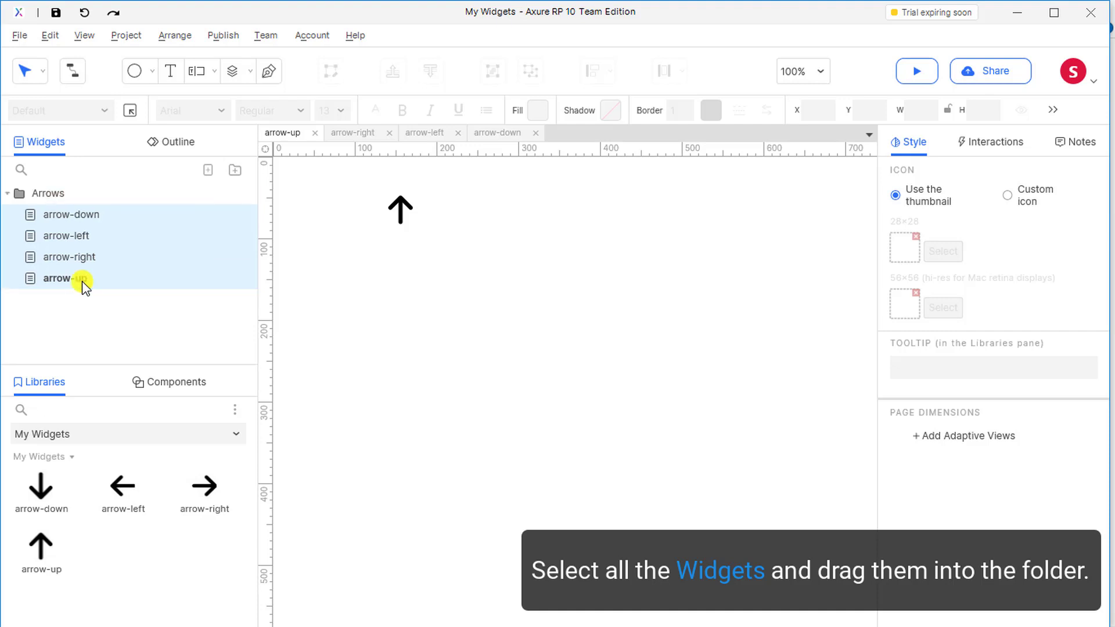
click(7, 194)
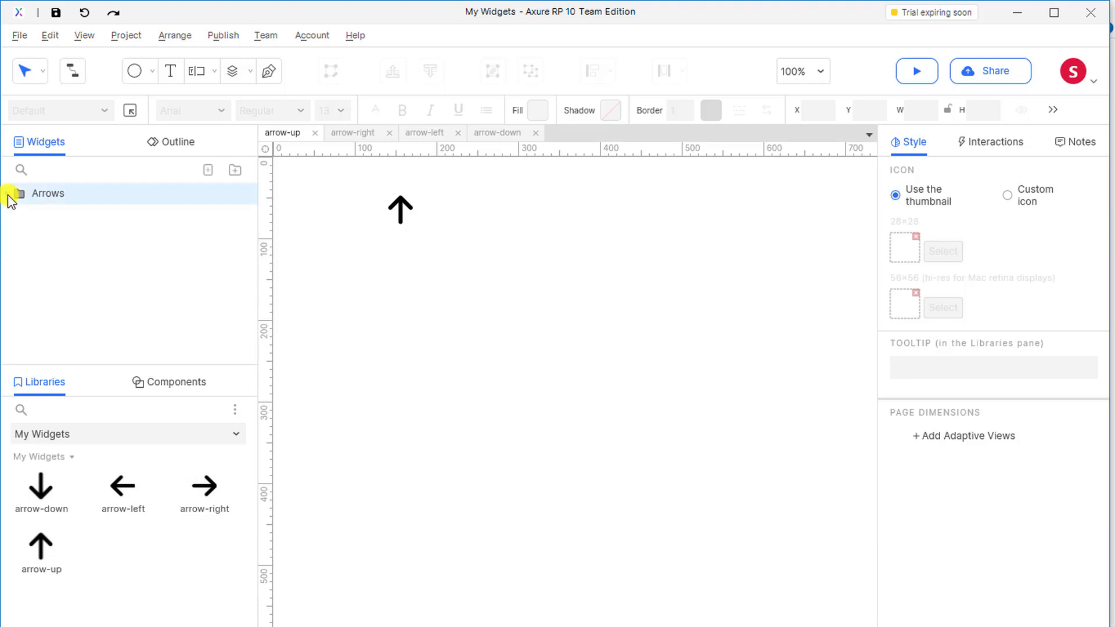
click(8, 195)
click(9, 195)
click(85, 225)
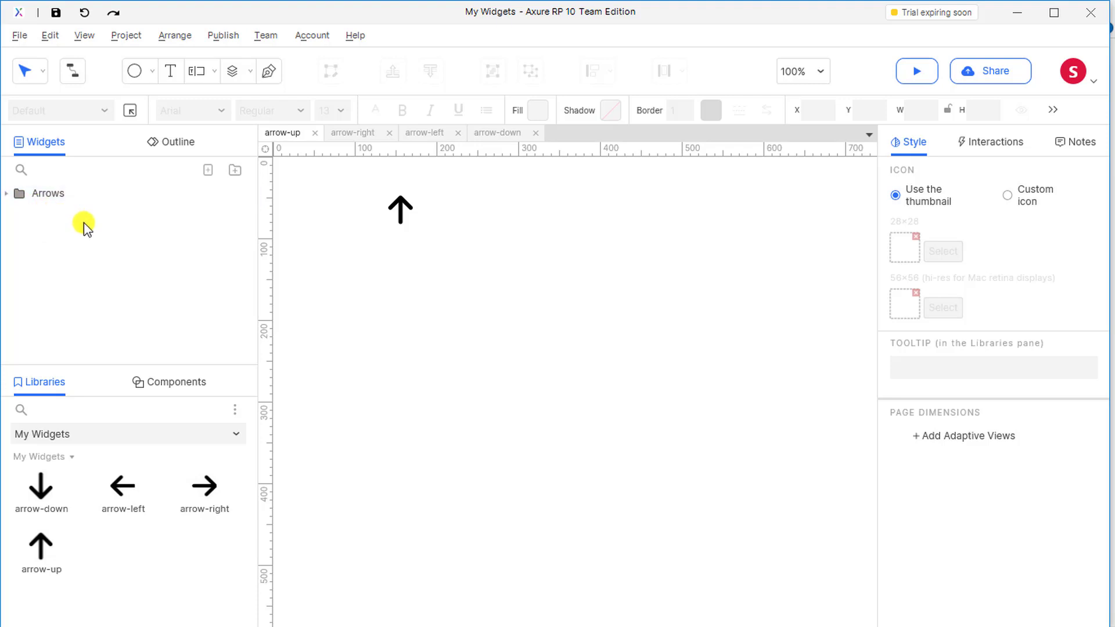
Step: Add a second folder named Brands to the widget list
click(243, 170)
text(Brands)
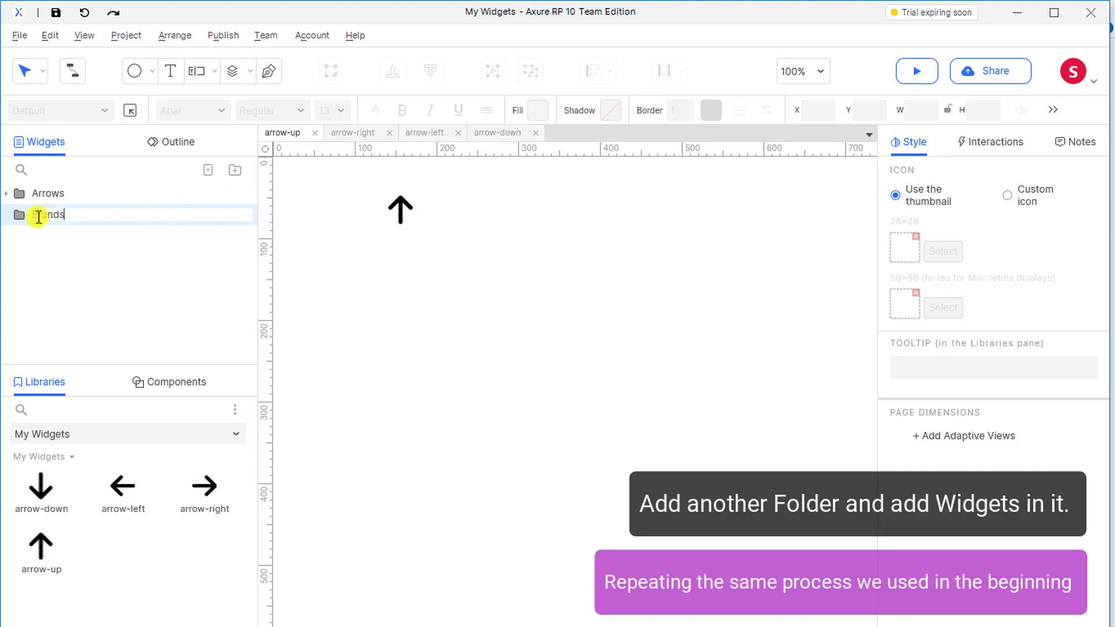
key(Return)
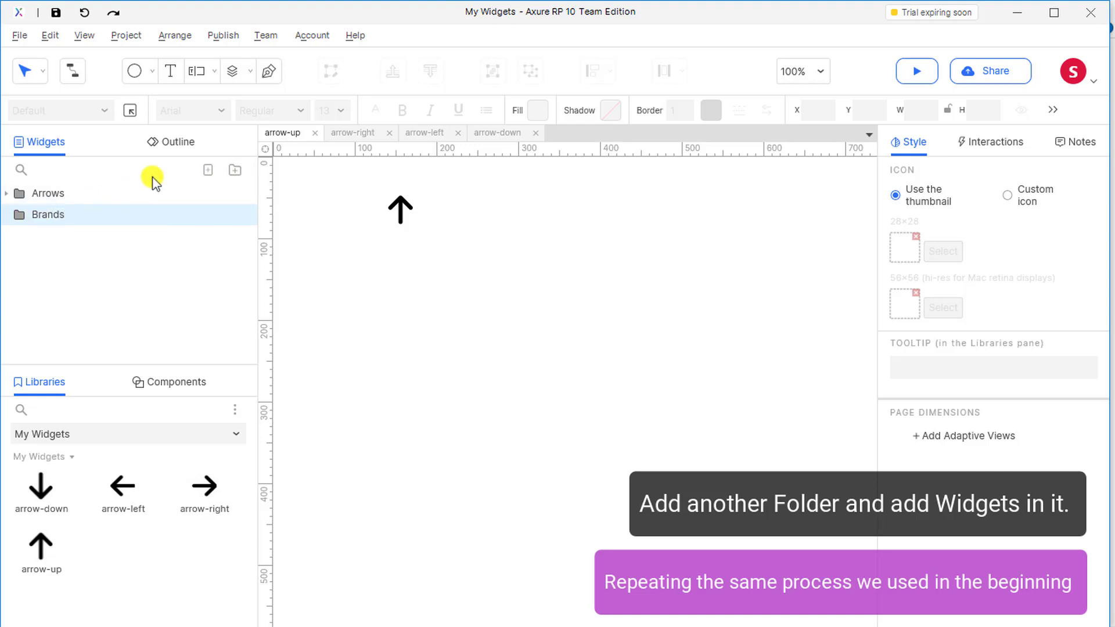
Step: Add a new widget to the library and place dropbox from the SVG folder on its canvas at about X 126, Y 48
click(205, 171)
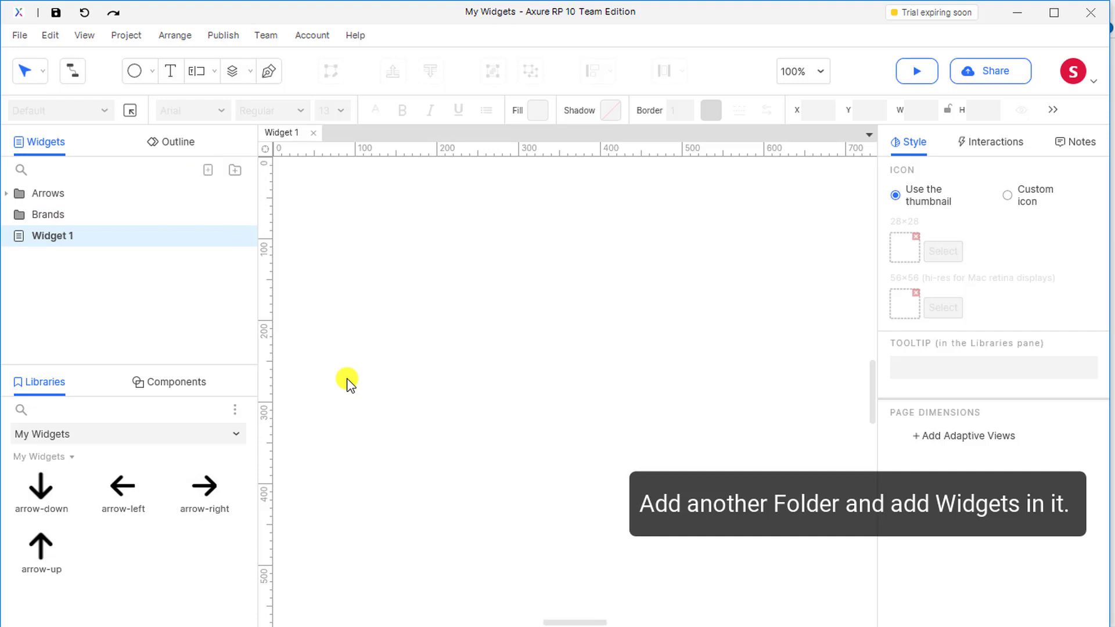
key(alt+Tab)
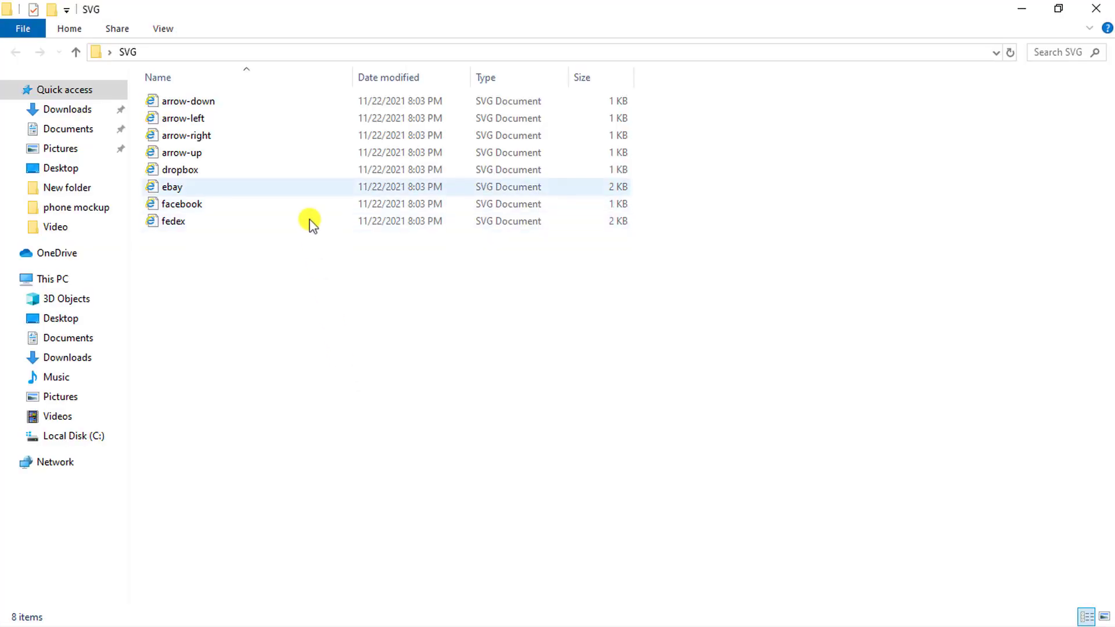
click(300, 173)
drag(299, 173, 434, 254)
drag(574, 408, 517, 350)
Step: Set the Dropbox logo's width to 50 with its aspect ratio locked
click(932, 266)
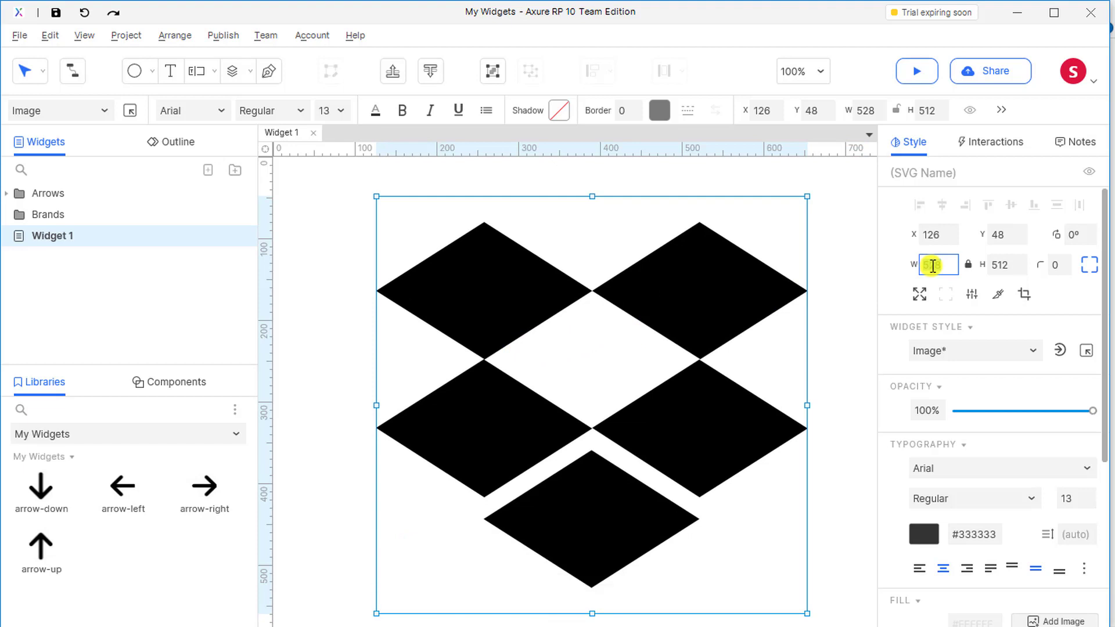
text(50)
key(Return)
Step: Rename the new widget holding the Dropbox logo as dropbox
right_click(130, 233)
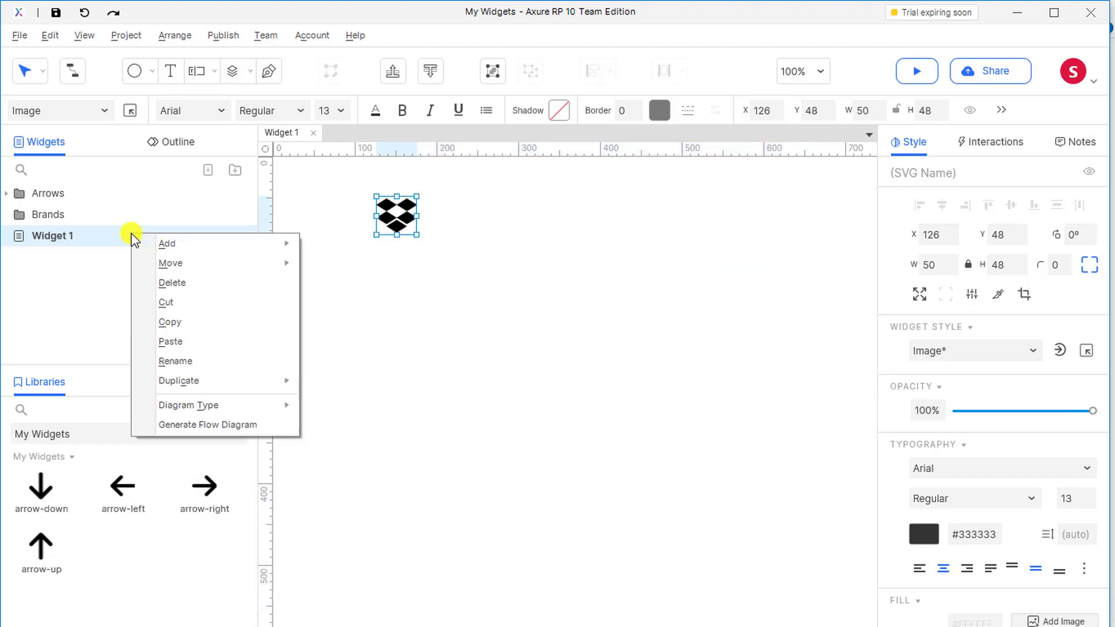
click(179, 361)
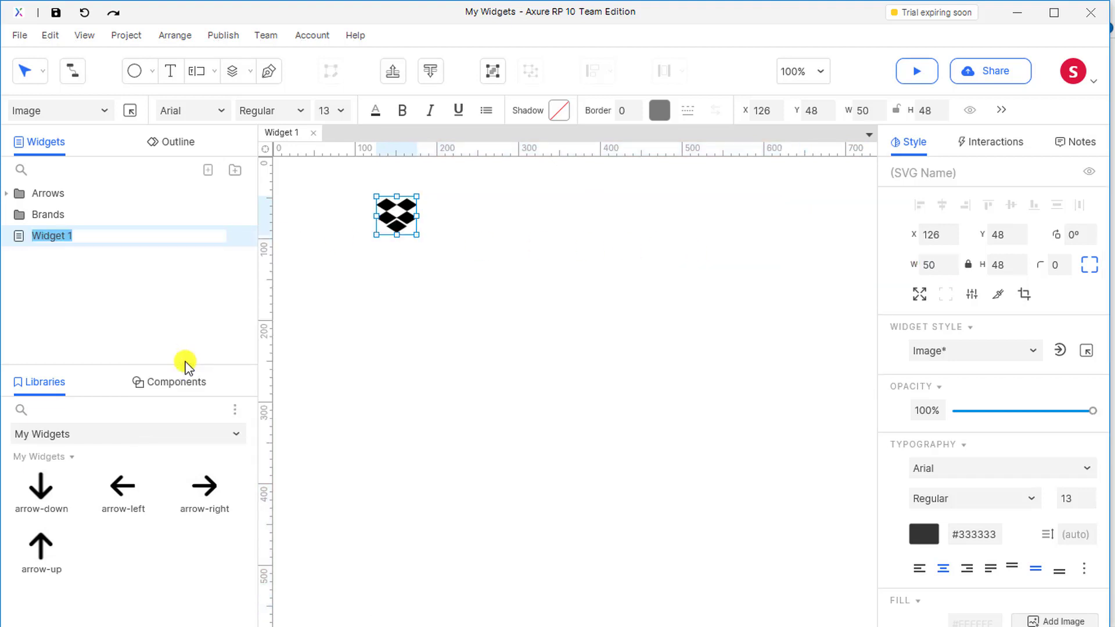
text(dropbox)
key(Return)
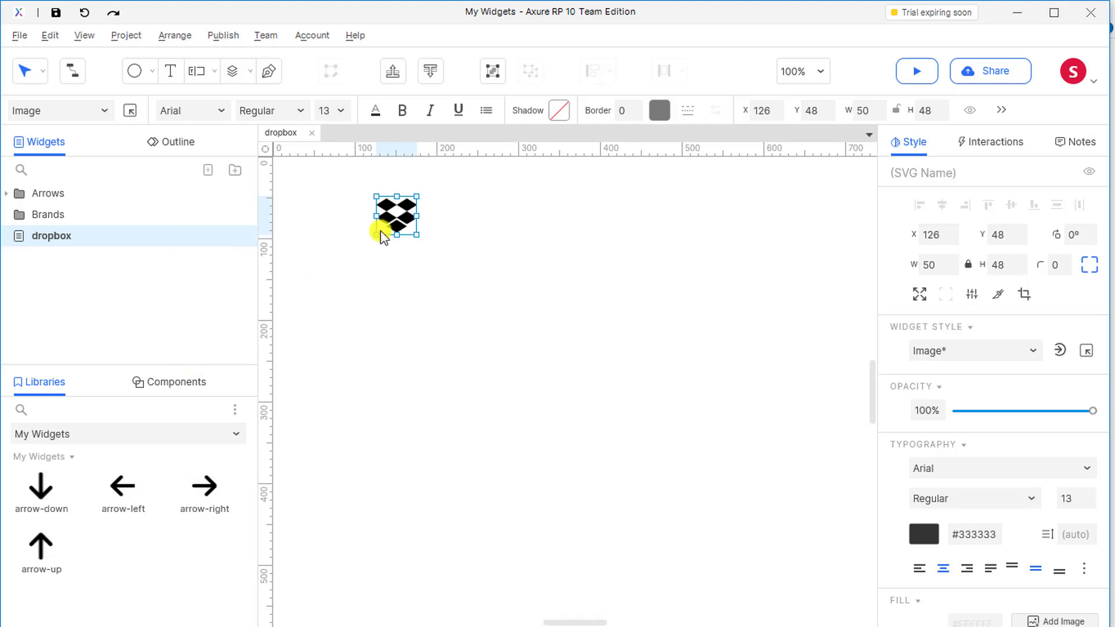
Step: Add a new widget to the library and place ebay from the SVG folder on its canvas at about X 49, Y 21
click(208, 170)
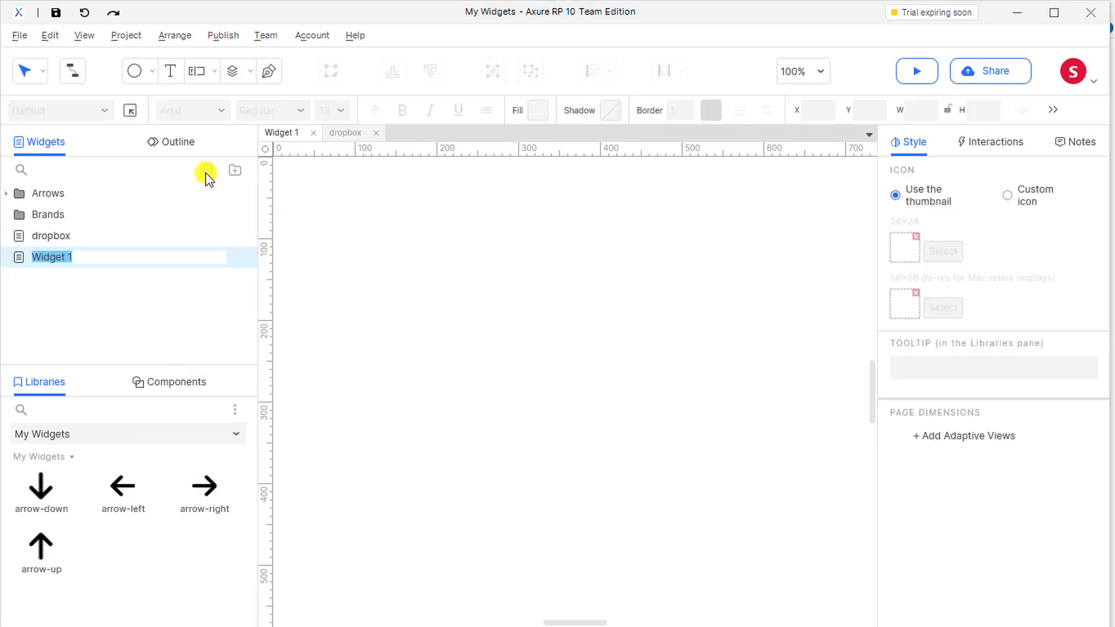
key(alt+Tab)
drag(201, 185, 207, 626)
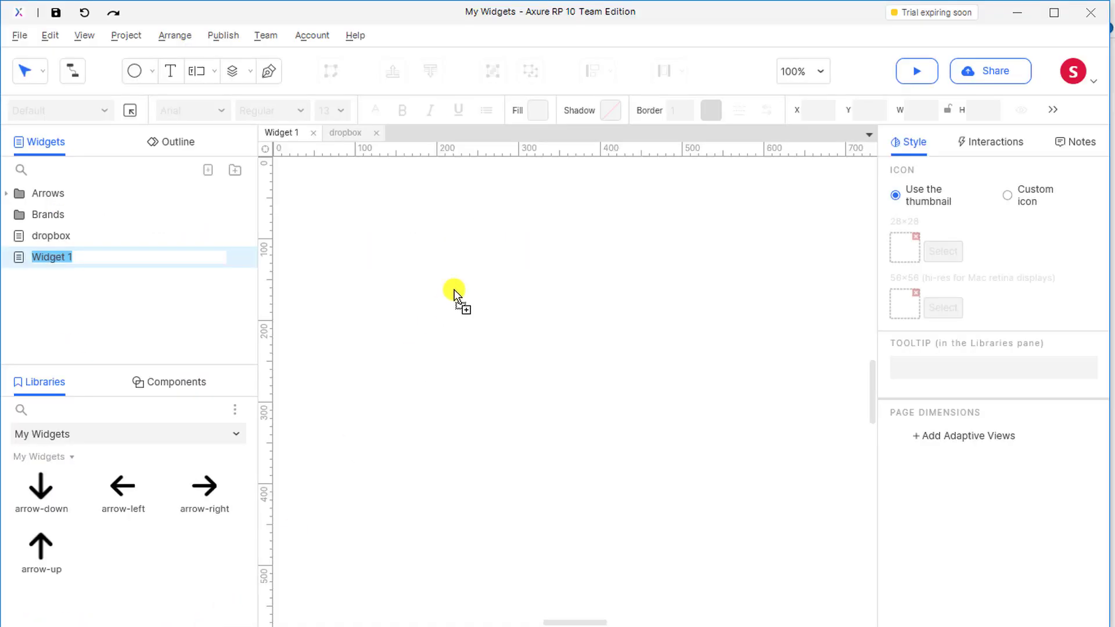
drag(454, 290, 454, 290)
drag(685, 461, 544, 346)
Step: Set the eBay logo's width to 50 with its aspect ratio locked and rename its widget as ebay
click(935, 261)
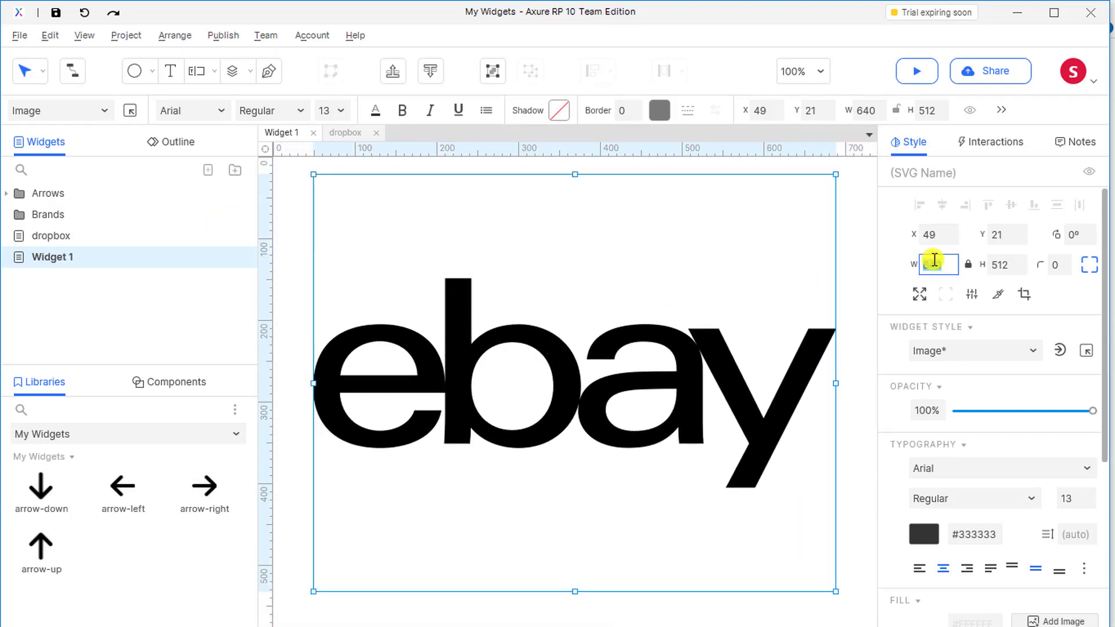
text(50)
double_click(146, 262)
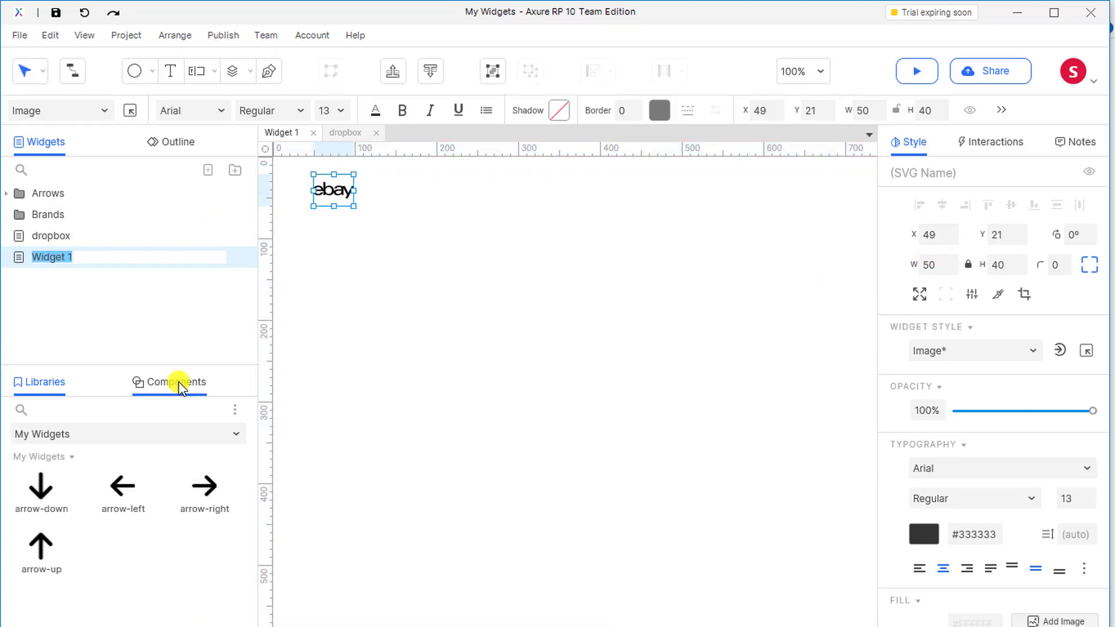
text(ebay)
key(Return)
Step: Add a new widget to the library and place facebook from the SVG folder on its canvas at about X 127, Y 204
click(204, 169)
key(alt+Tab)
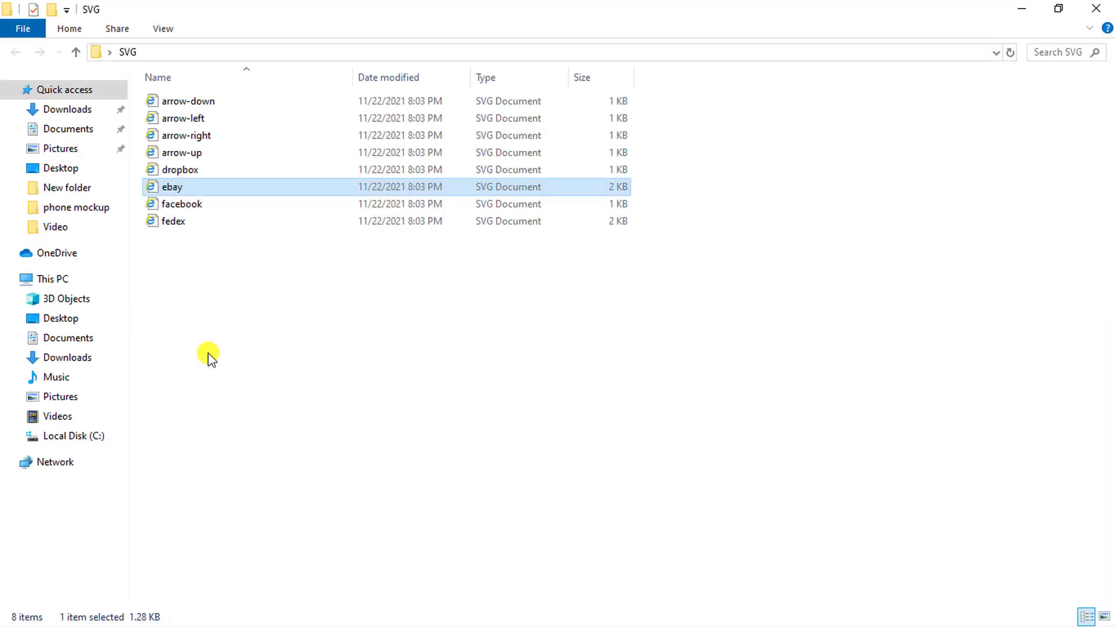
drag(249, 204, 378, 326)
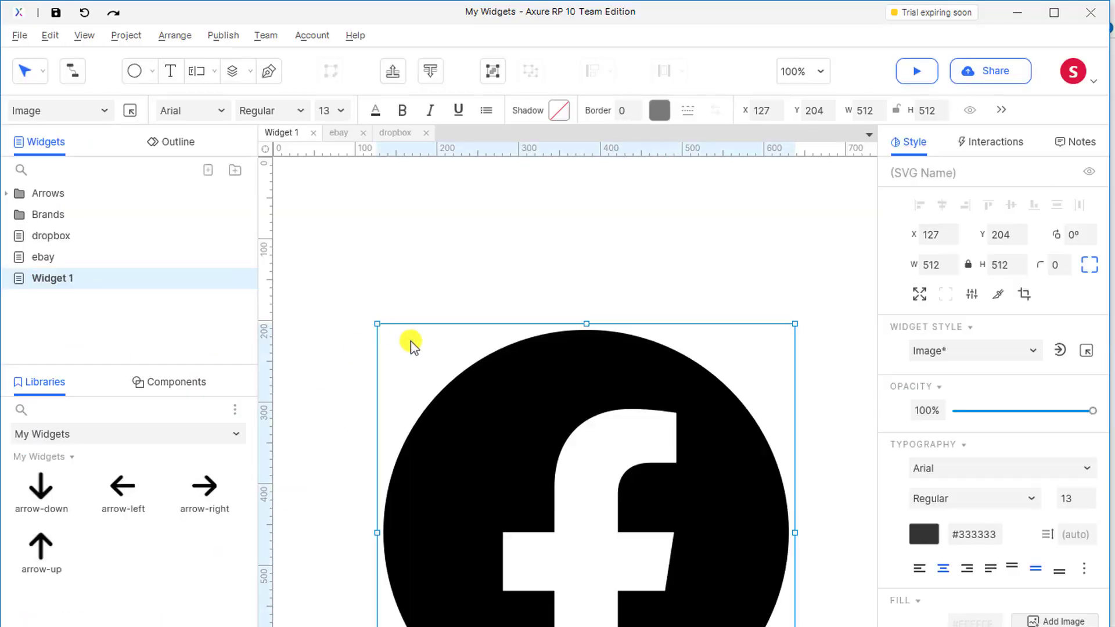
Step: Set the Facebook logo's width to 50 with its aspect ratio locked and rename its widget as facebook
click(941, 265)
key(Return)
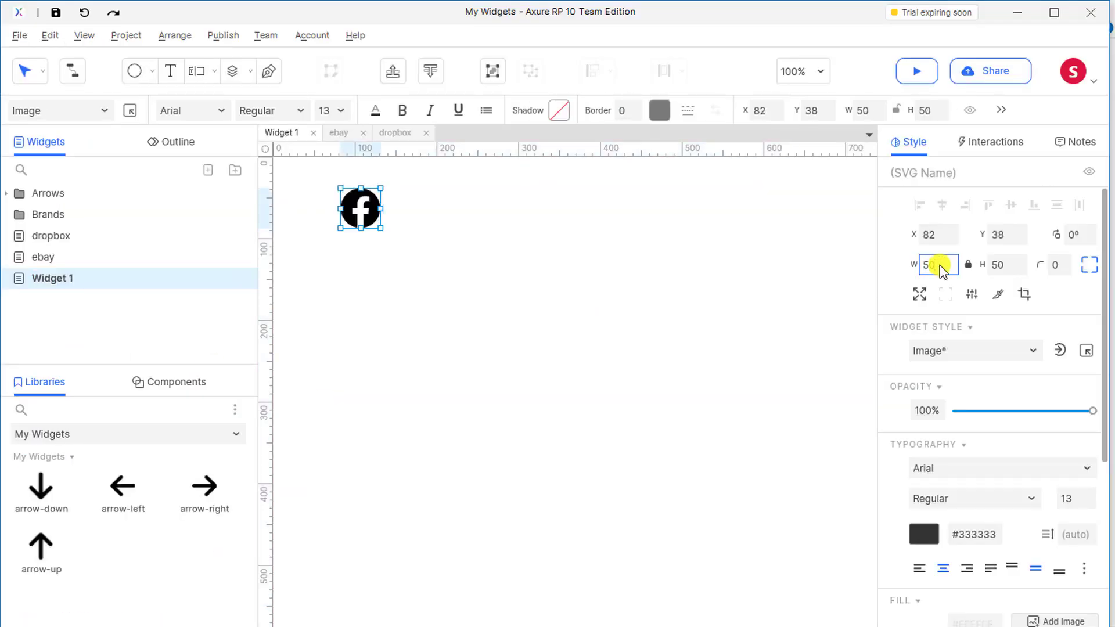
right_click(150, 278)
click(212, 405)
text(facebook)
key(Return)
key(alt+Tab)
key(Escape)
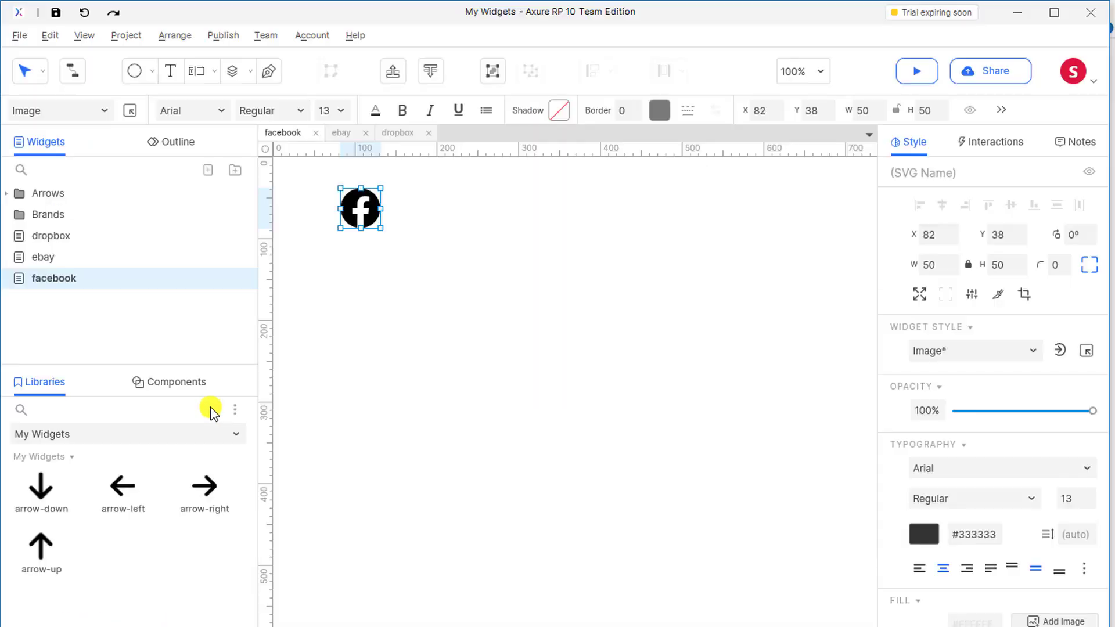
Step: Add a new widget to the library and place fedex from the SVG folder on its canvas at about X 57, Y 48
click(208, 170)
key(alt+Tab)
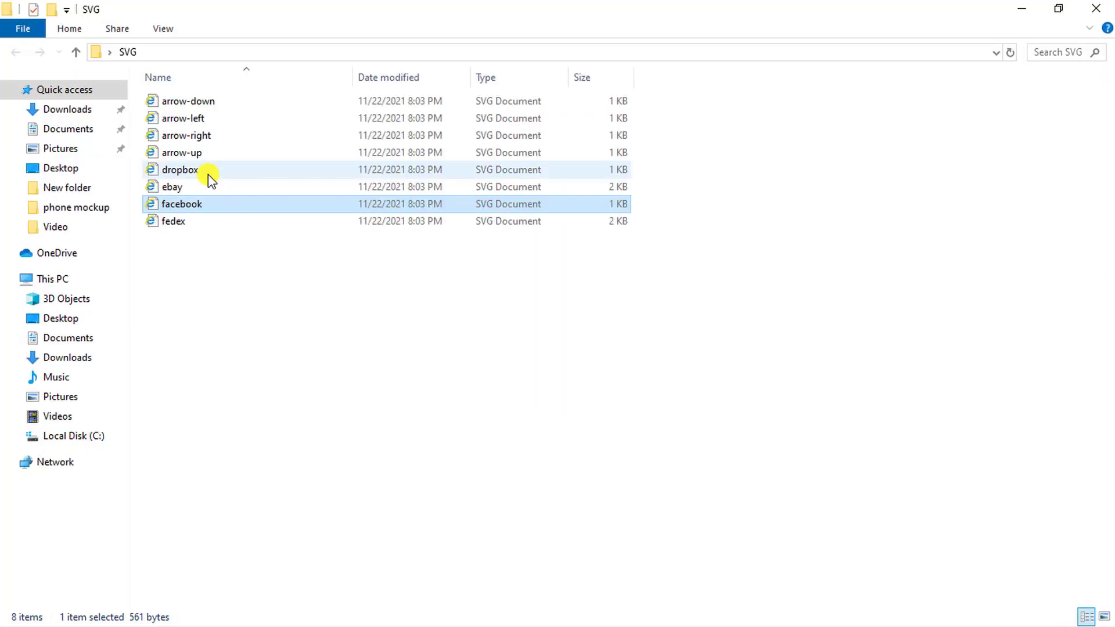
click(201, 221)
drag(200, 222, 441, 322)
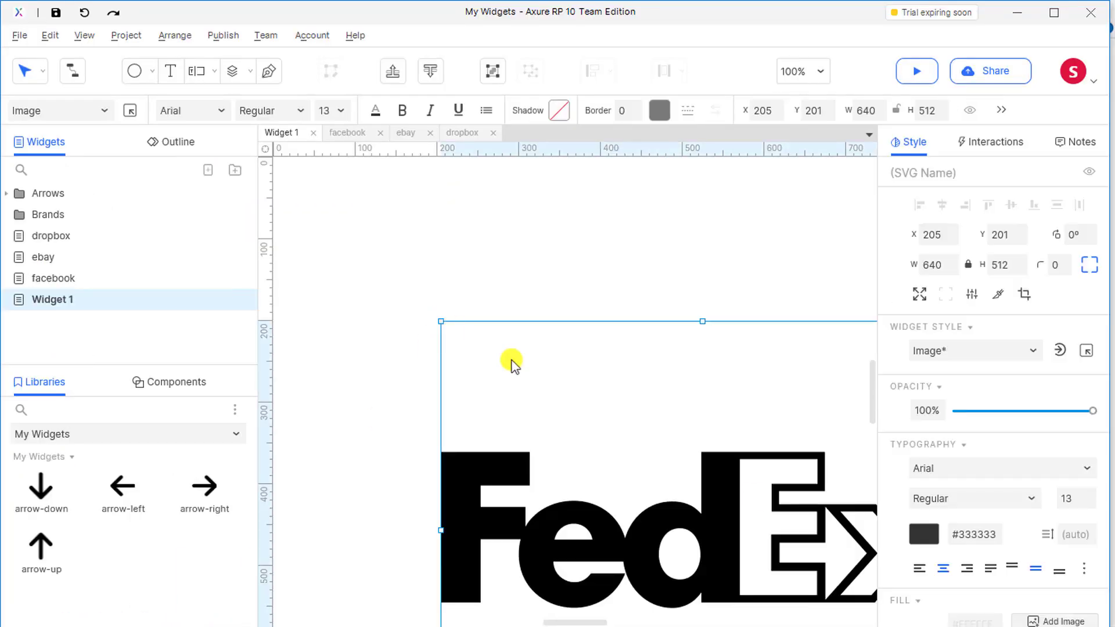
drag(513, 362, 392, 237)
Step: Rename the new widget as FedEx and set its logo's width to 50 with the aspect ratio locked
right_click(95, 301)
click(157, 429)
text(FedEx)
key(Return)
click(932, 265)
text(50)
key(Return)
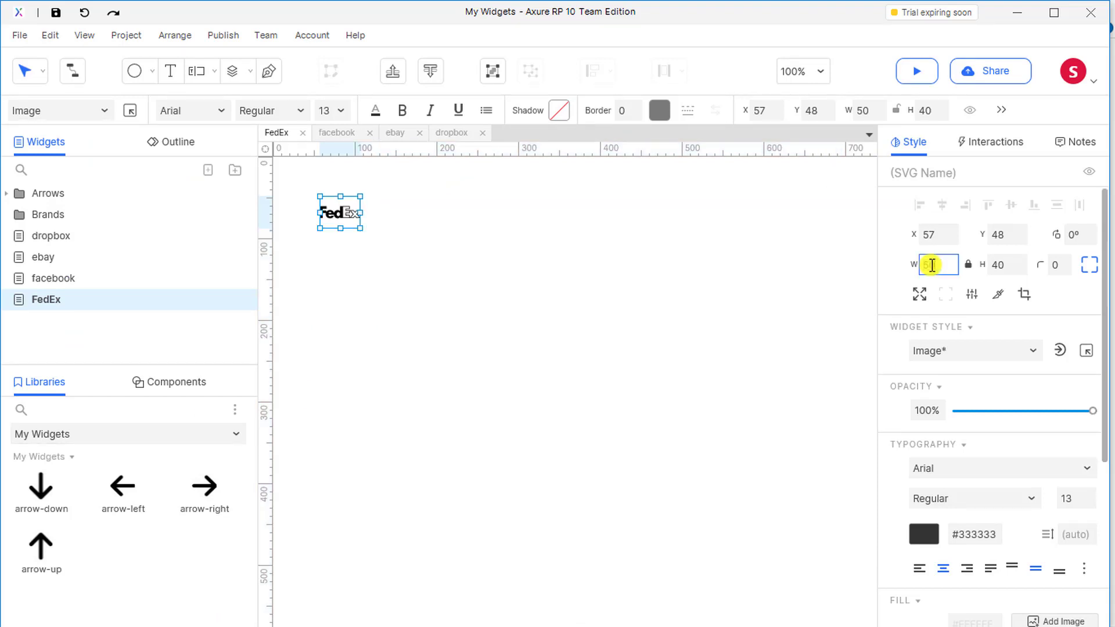
click(660, 279)
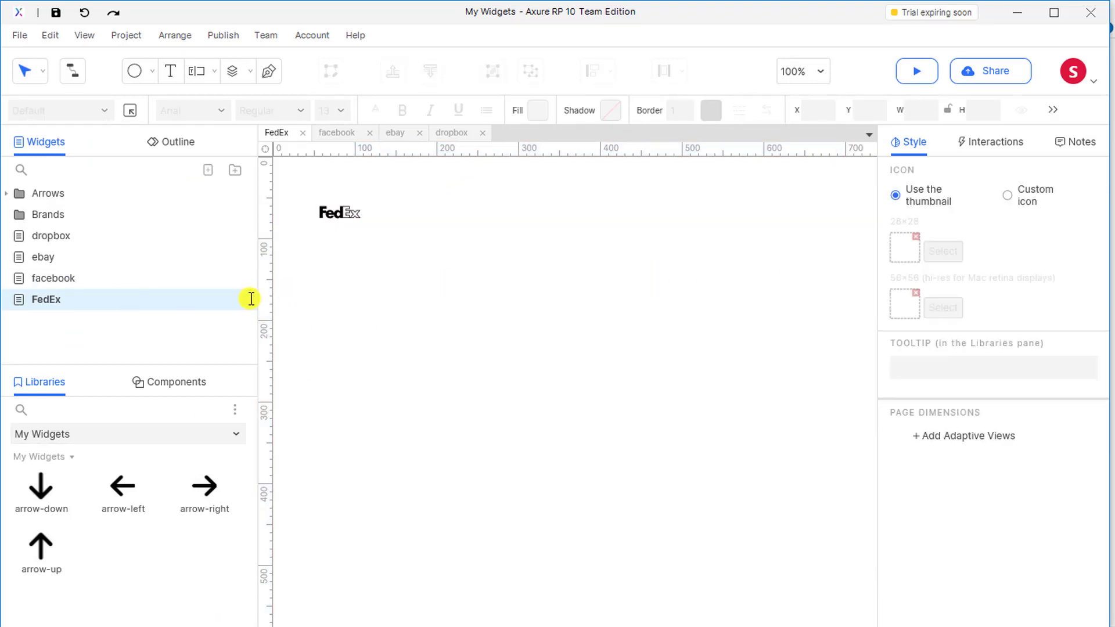
Step: Move the dropbox, ebay, facebook and FedEx widgets into the Brands folder and leave both folders collapsed
ctrl+click(179, 283)
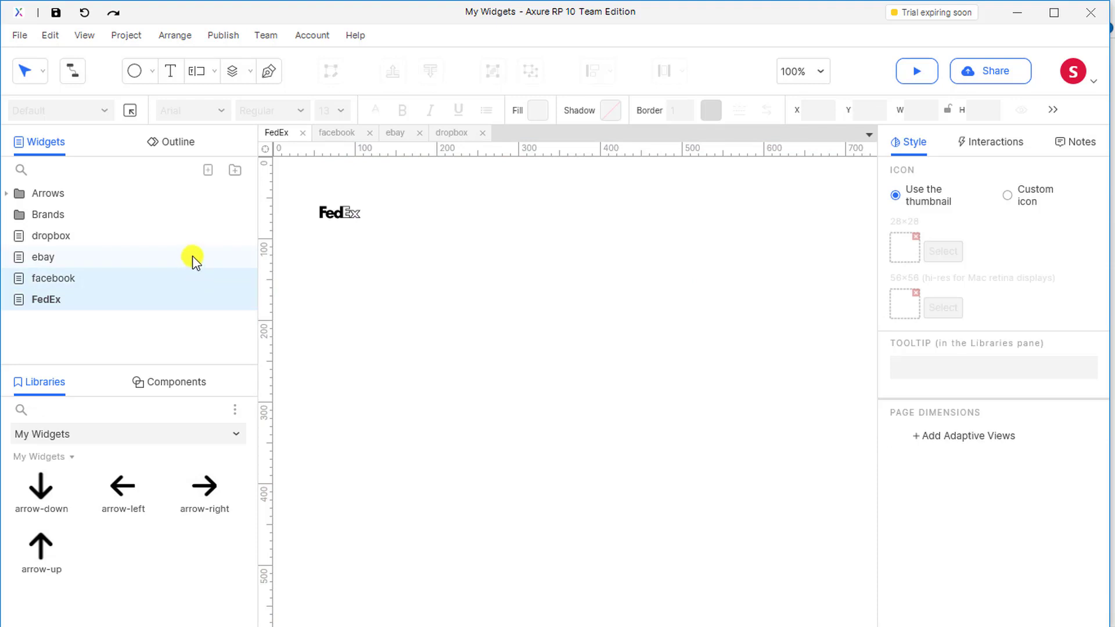
ctrl+click(193, 256)
ctrl+click(198, 238)
drag(197, 239, 205, 220)
click(7, 215)
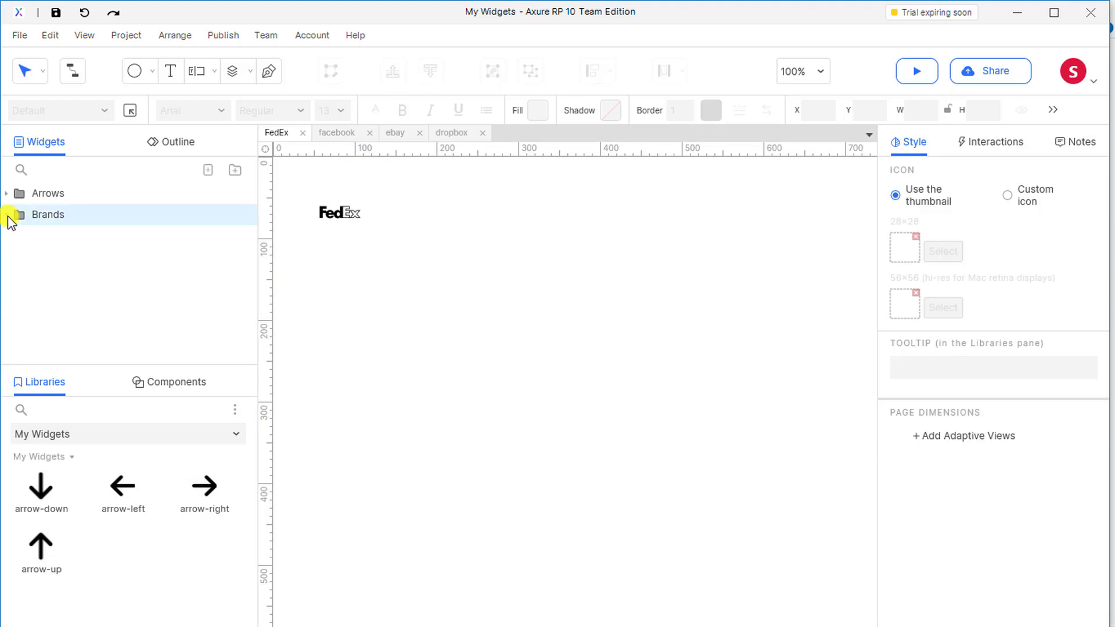
click(8, 195)
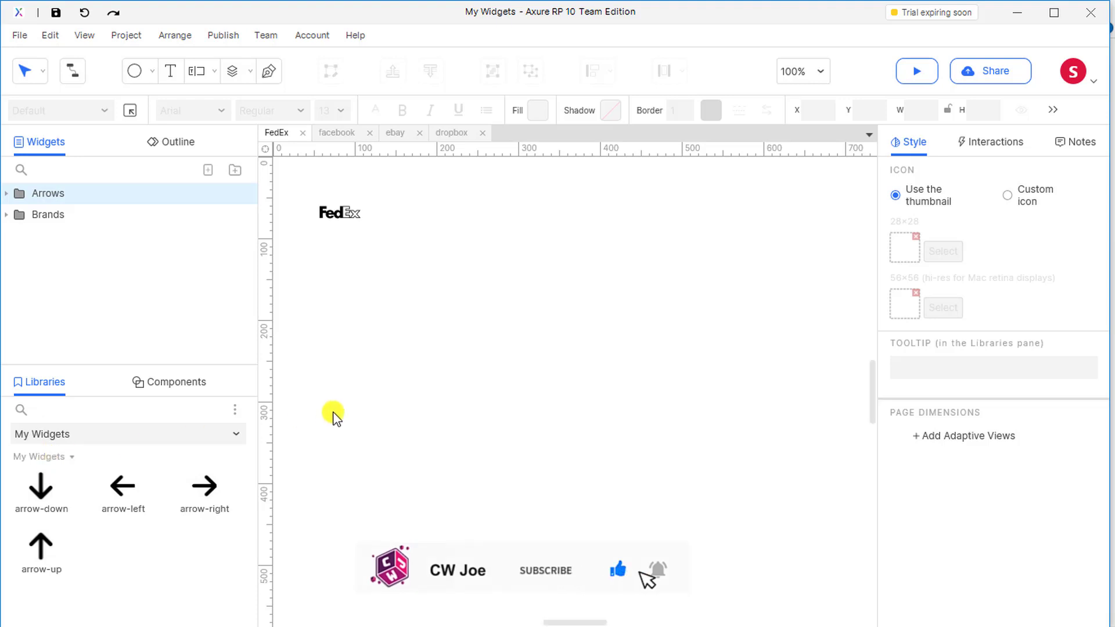
Step: Save the My Widgets library and check its Arrows and Brands groups in the list of library widgets
click(20, 35)
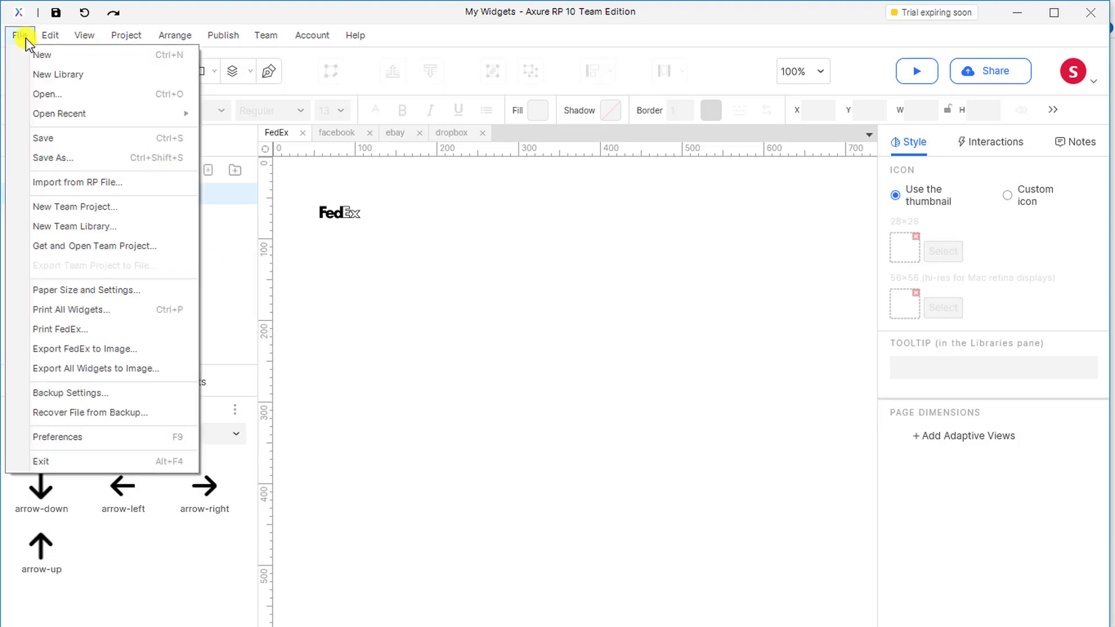
click(37, 141)
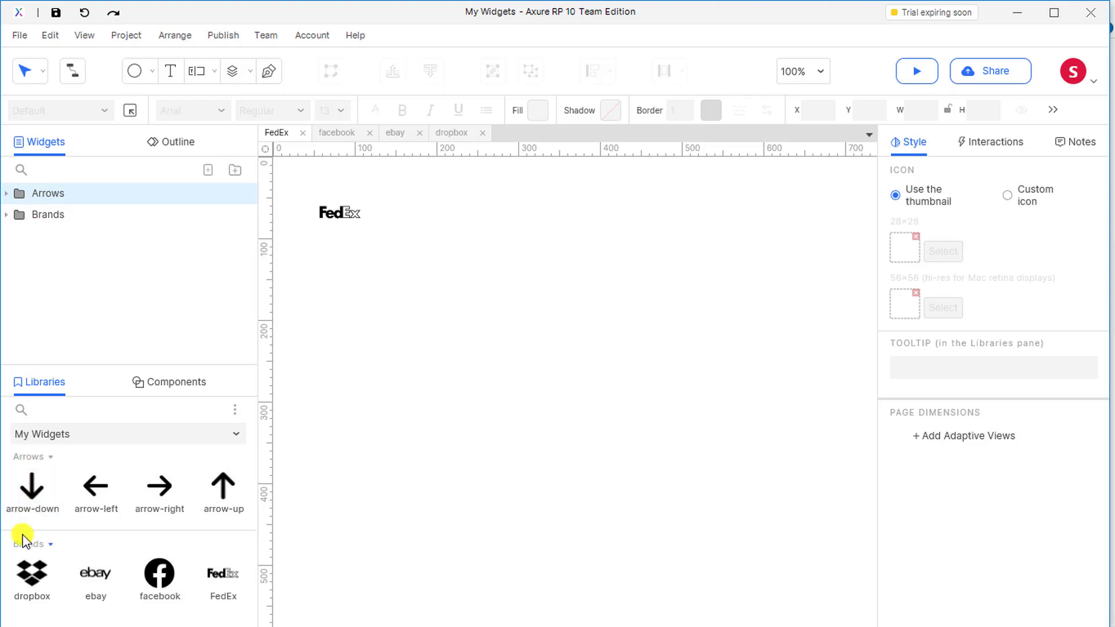
click(45, 459)
click(45, 459)
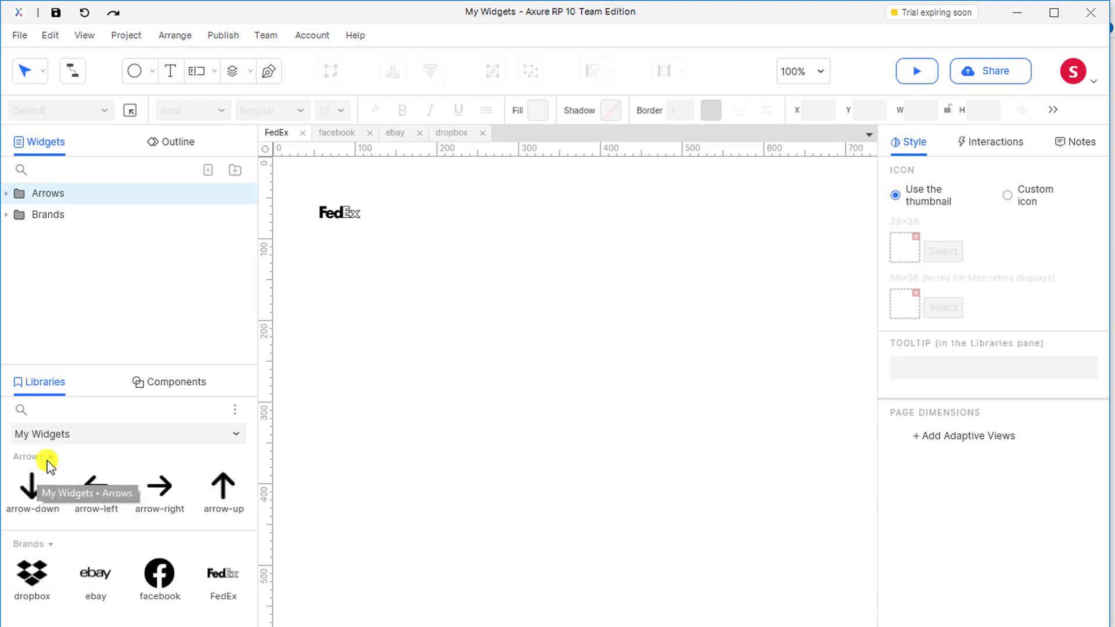
click(48, 544)
click(48, 544)
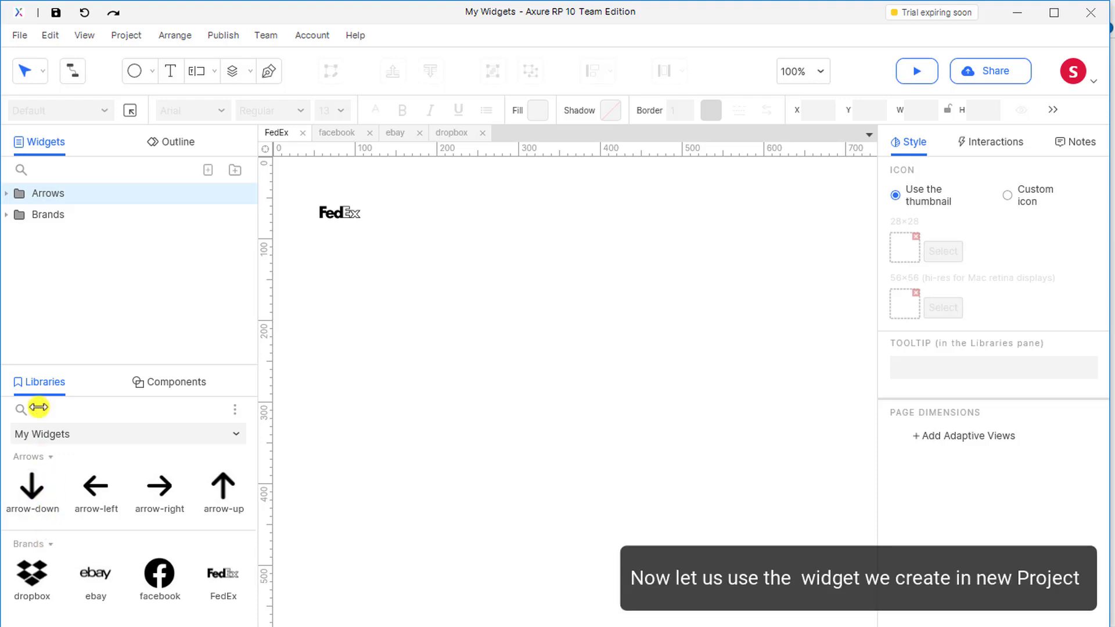
Step: Create a new project and place the arrow-down and facebook widgets from My Widgets on Page 1
click(17, 36)
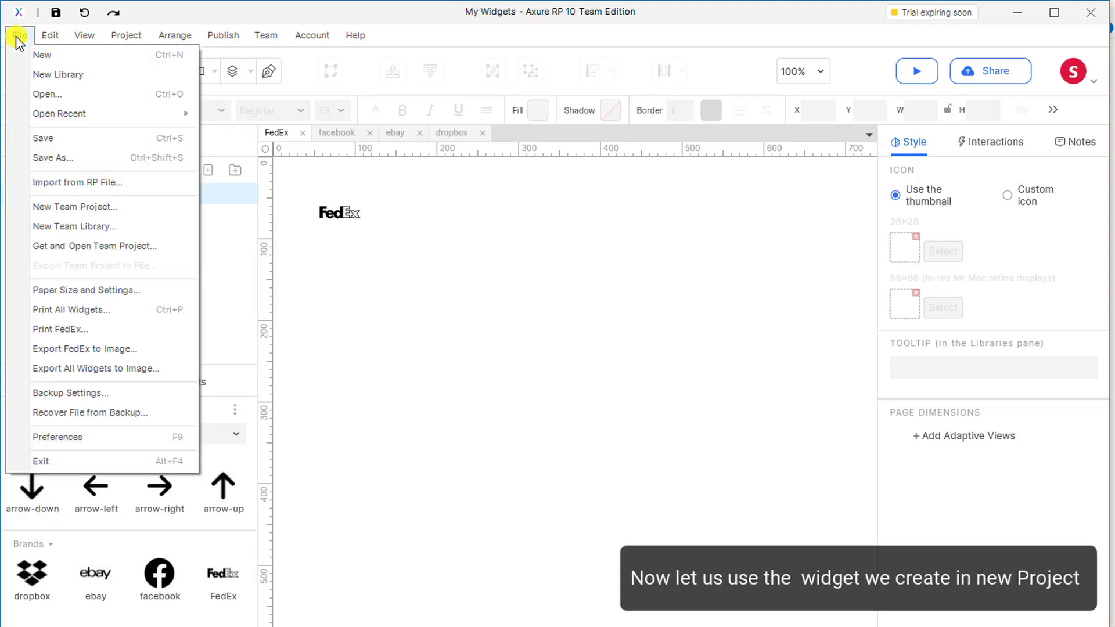
click(43, 55)
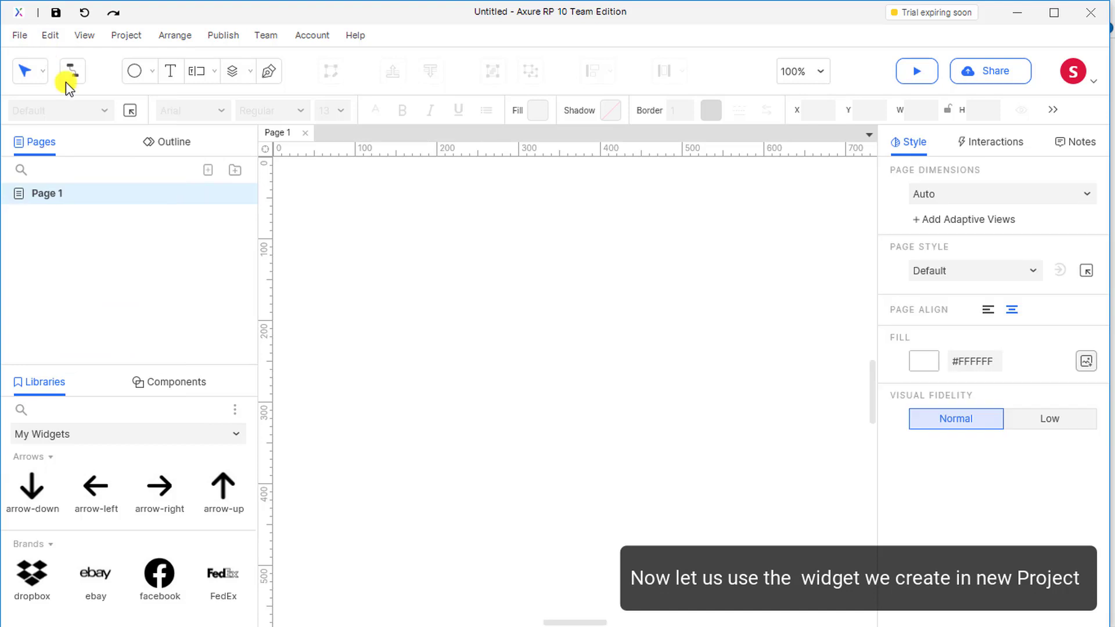
drag(26, 493, 504, 227)
click(640, 264)
drag(158, 573, 681, 309)
click(568, 369)
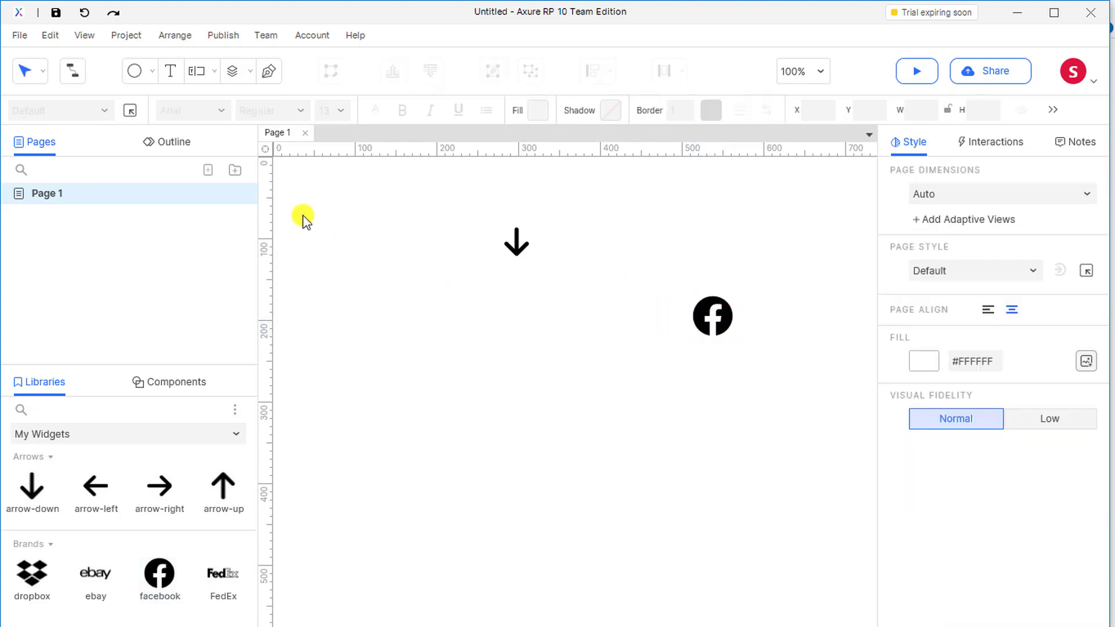
Step: Show the outline of Page 1 and place the FedEx widget from My Widgets at about X 368, Y 287
click(174, 142)
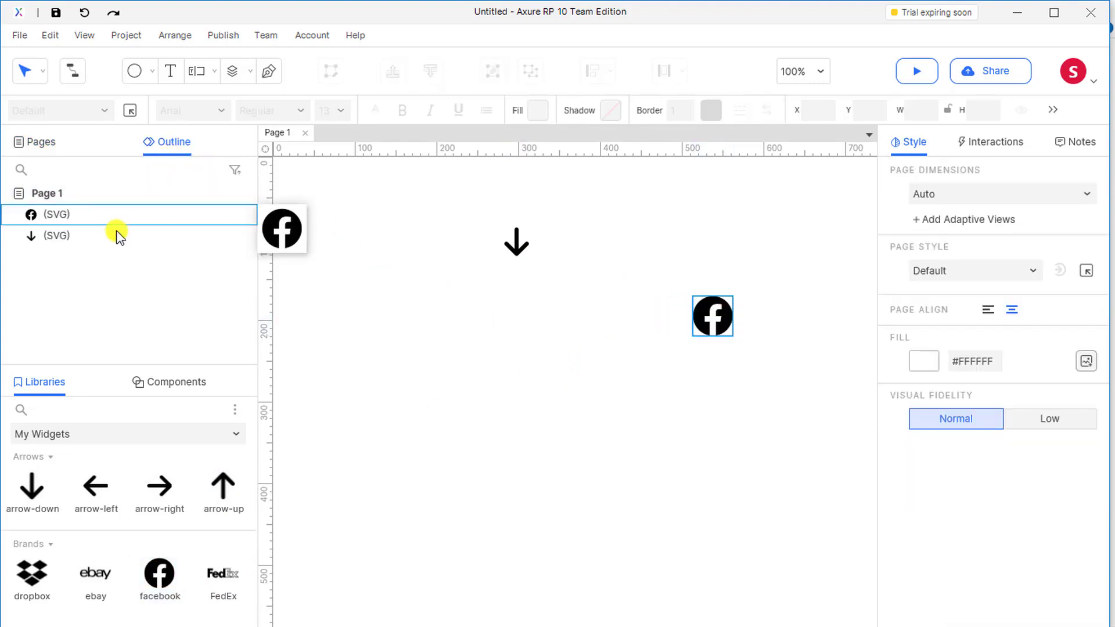
mouse_move(117, 235)
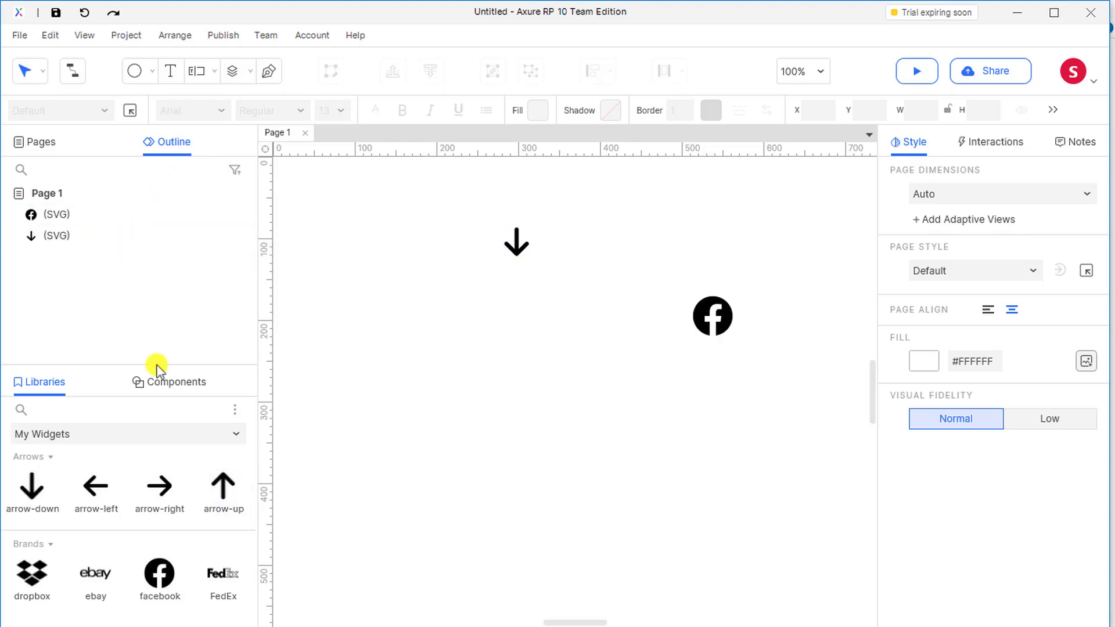
drag(221, 581, 574, 392)
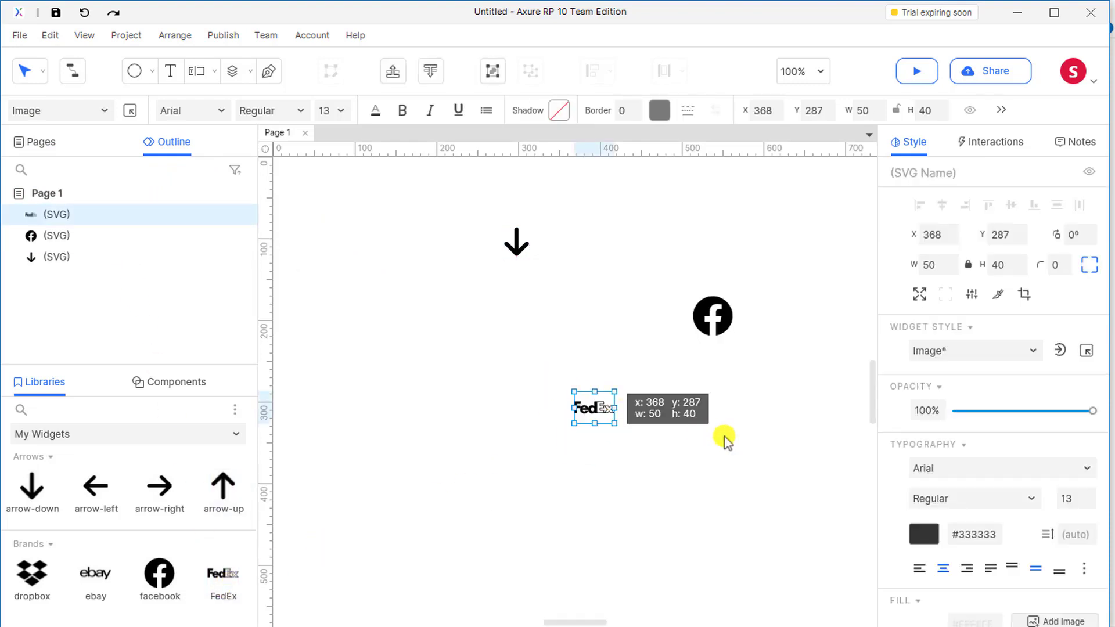
click(766, 450)
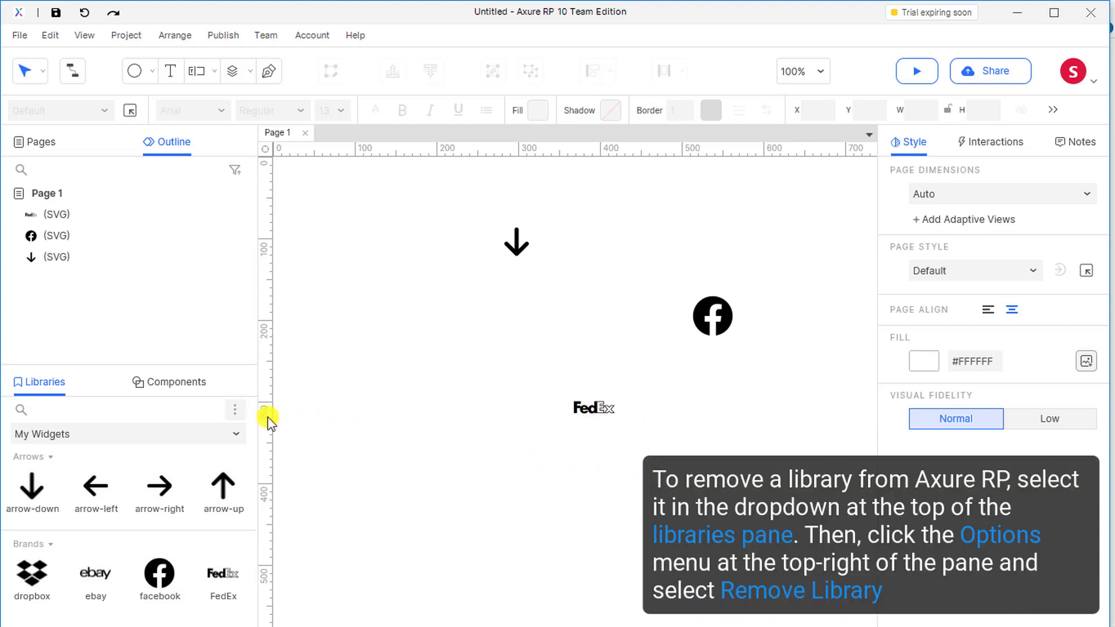
Step: Remove the My Widgets library and check the list of available libraries
click(235, 410)
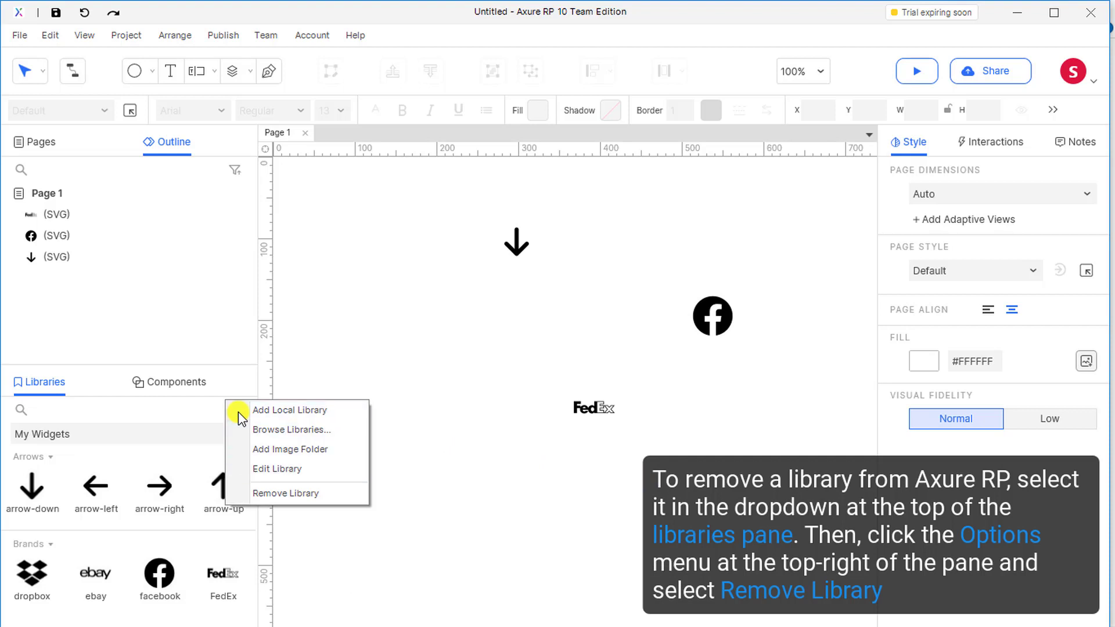
click(292, 495)
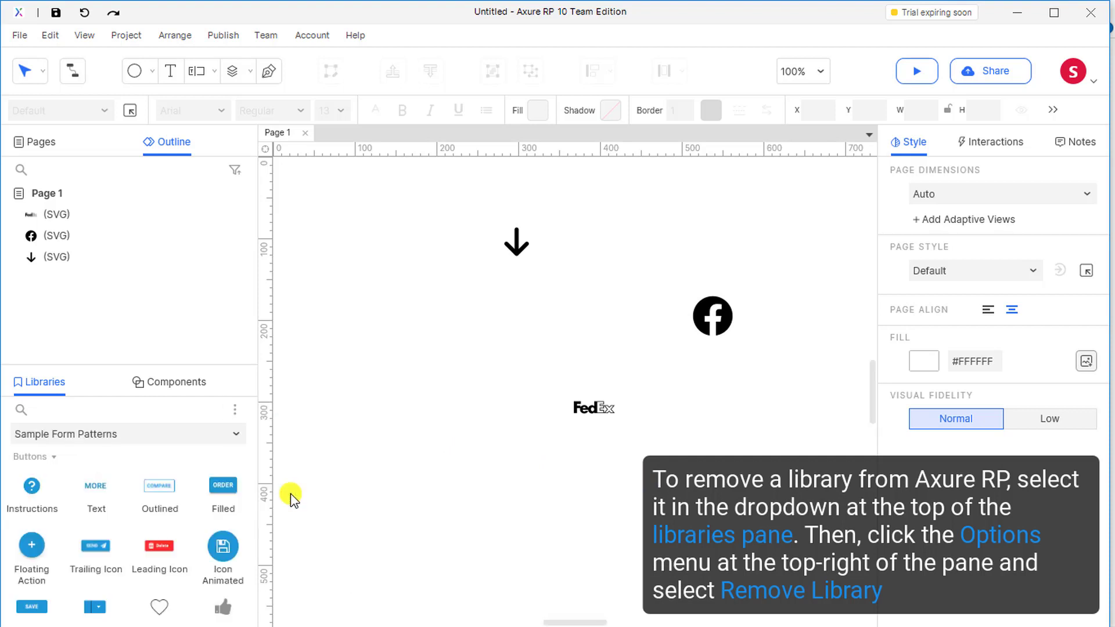
click(237, 435)
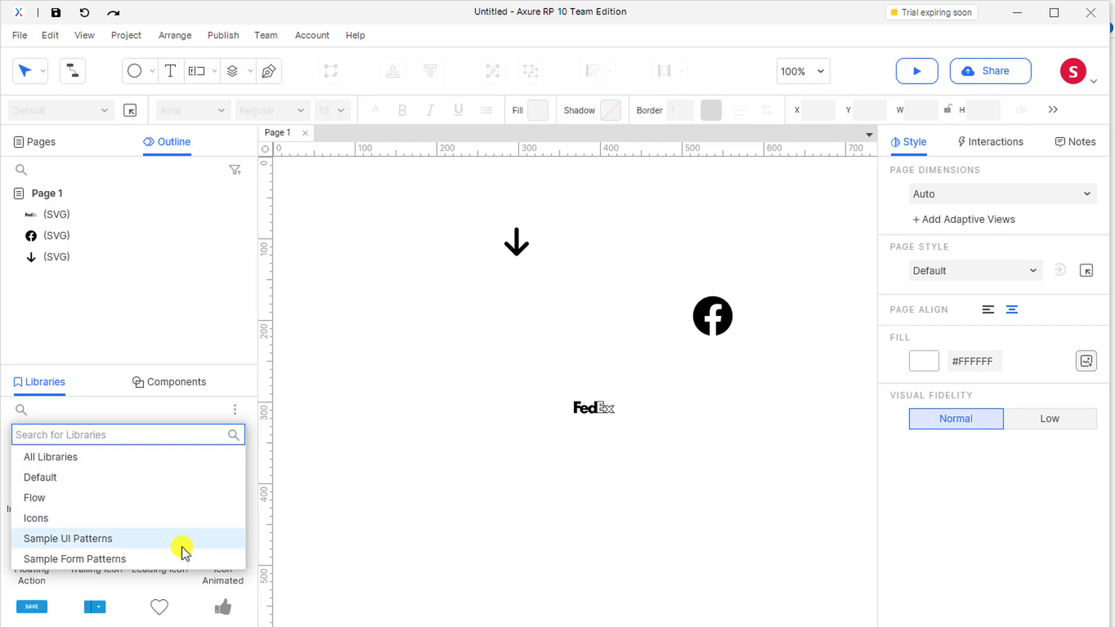
click(457, 506)
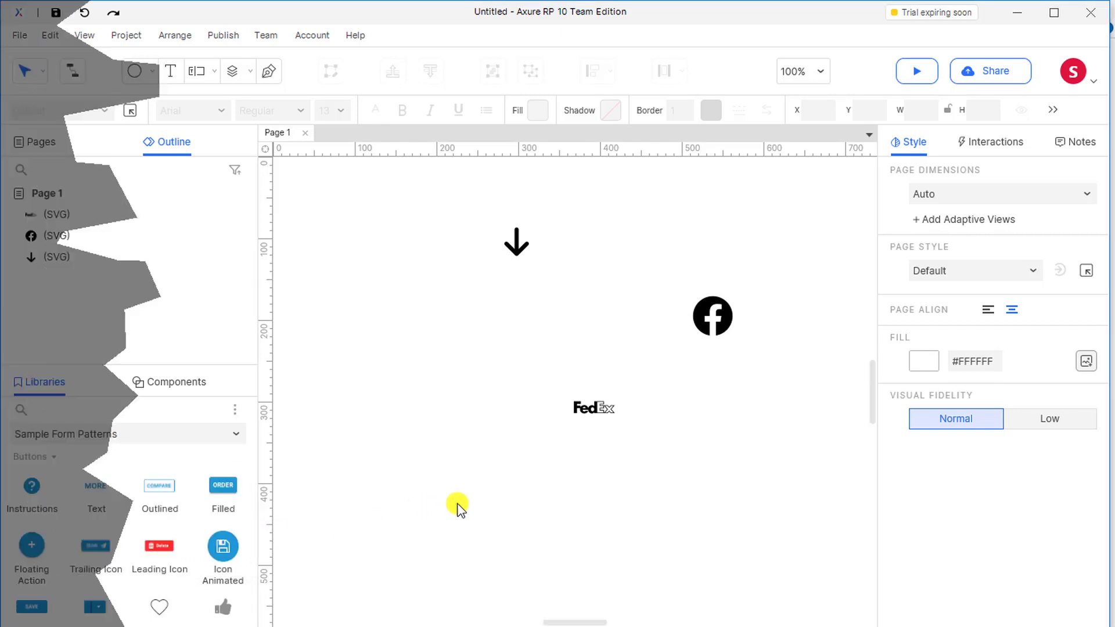